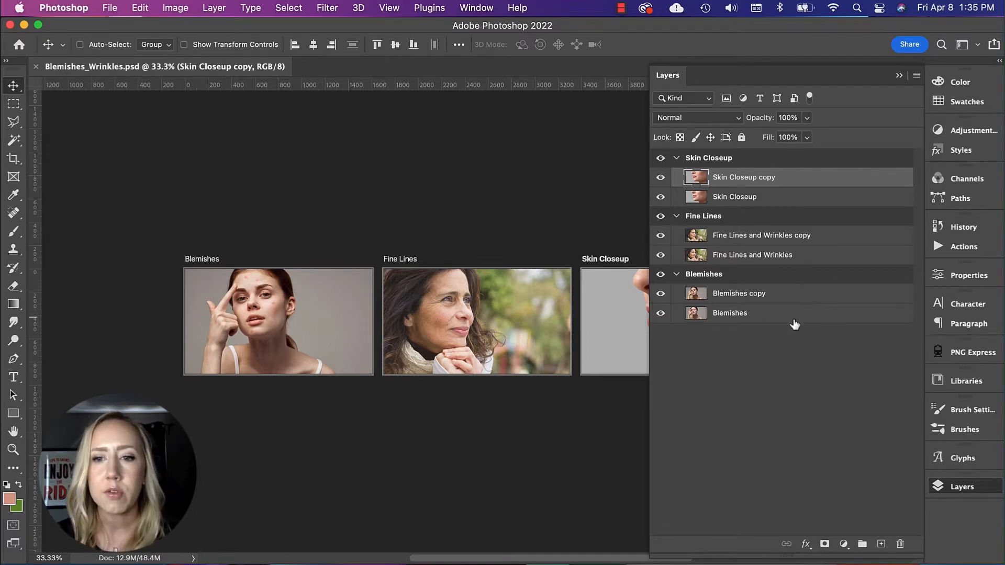
# Step: Select the Blemishes copy layer and choose the Spot Healing Brush for retouching the face
pyautogui.click(781, 298)
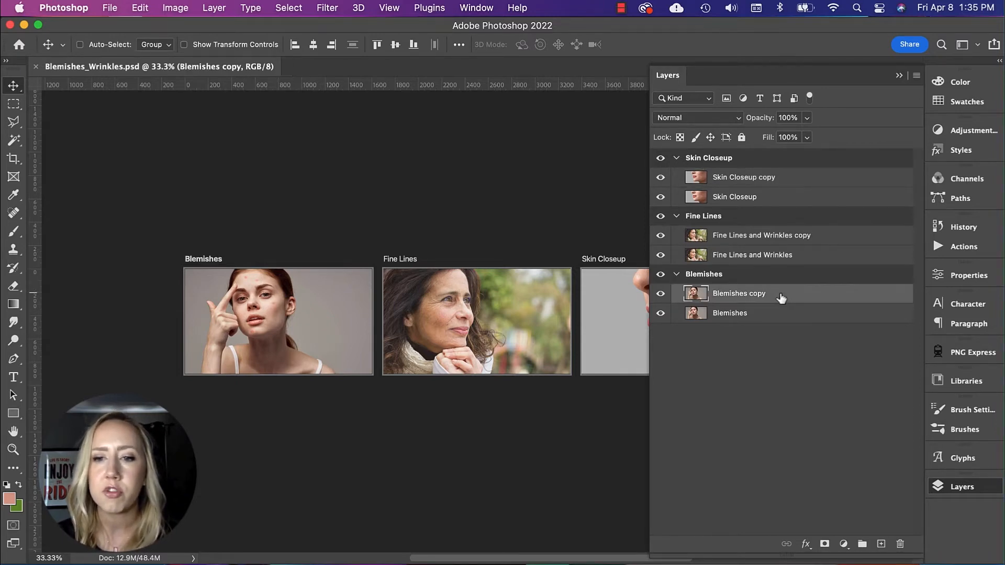
pyautogui.press('super')
pyautogui.press('super+equal')
pyautogui.press('super+equal')
pyautogui.press('super+equal')
pyautogui.press('super+equal')
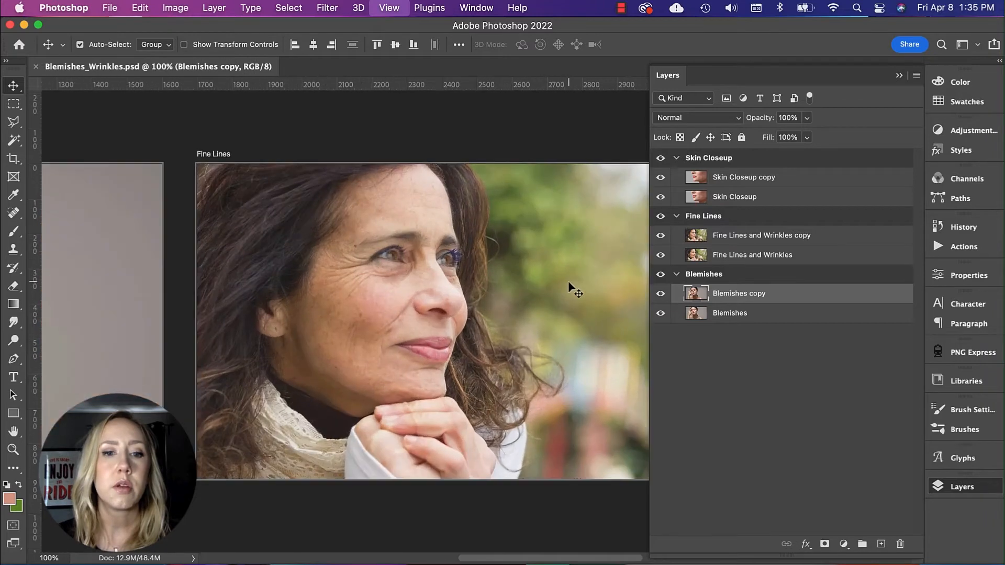
pyautogui.hscroll(-15, 502, 268)
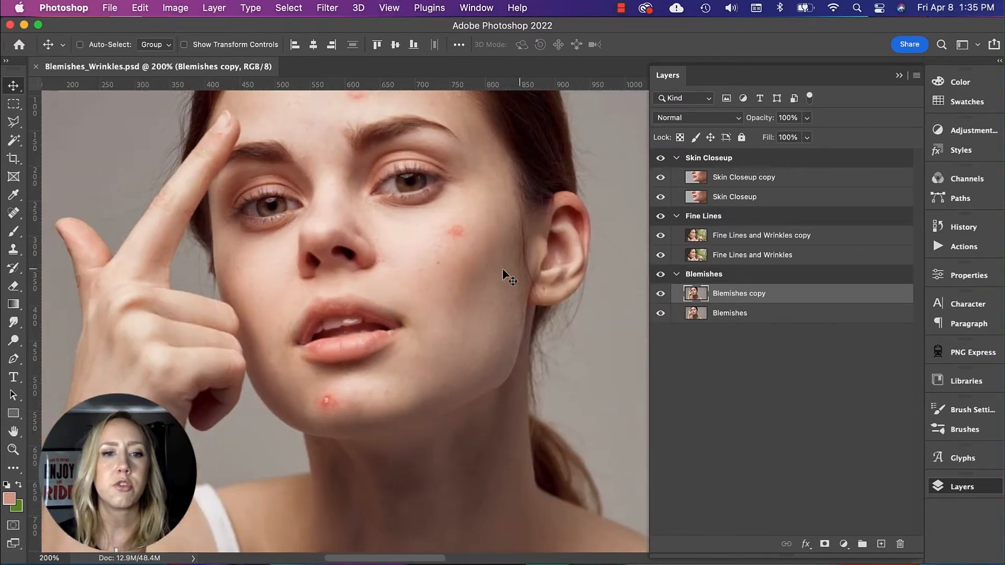
pyautogui.scroll(2, 501, 268)
pyautogui.scroll(-1, 508, 278)
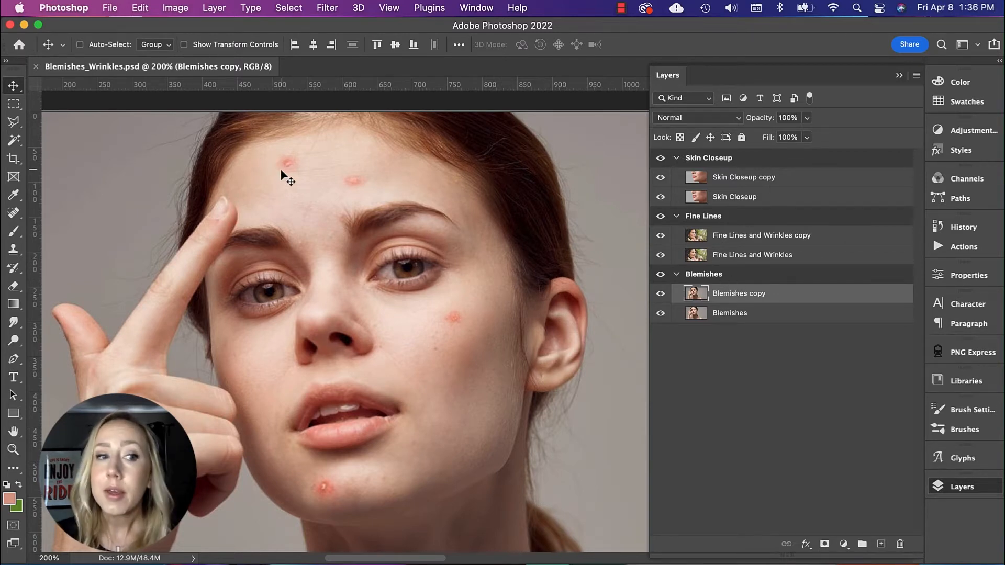
pyautogui.click(14, 215)
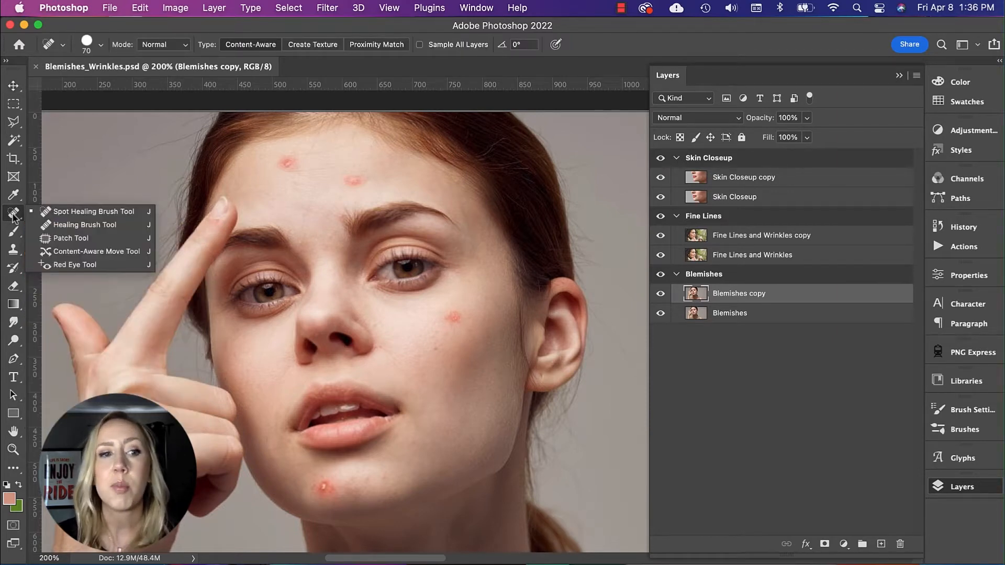
pyautogui.click(77, 212)
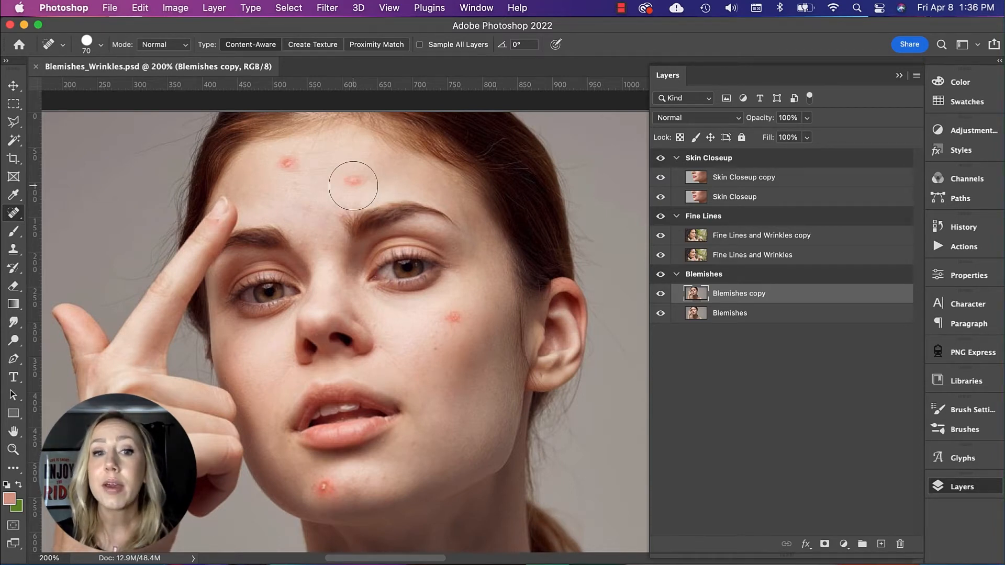
# Step: Set the brush size to 50 and heal the four red blemishes on the forehead, cheek and chin
pyautogui.press('[')
pyautogui.press('[')
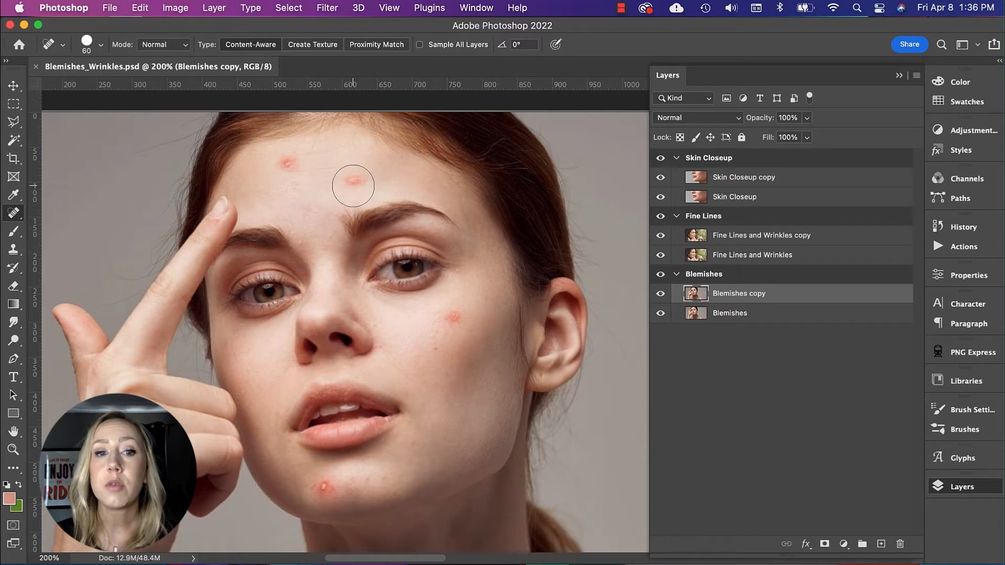
pyautogui.press(']')
pyautogui.press(']')
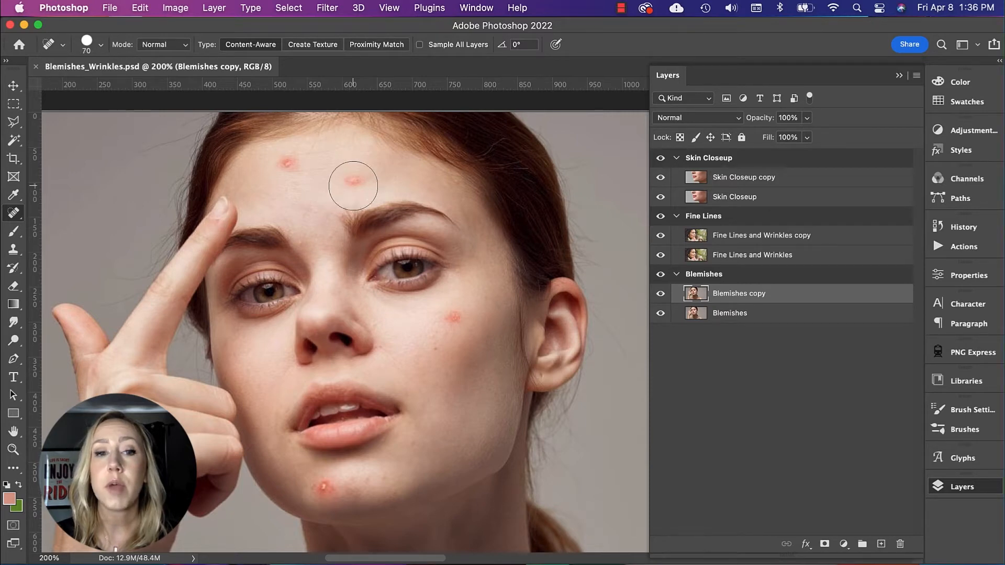
pyautogui.press('[')
pyautogui.press('[')
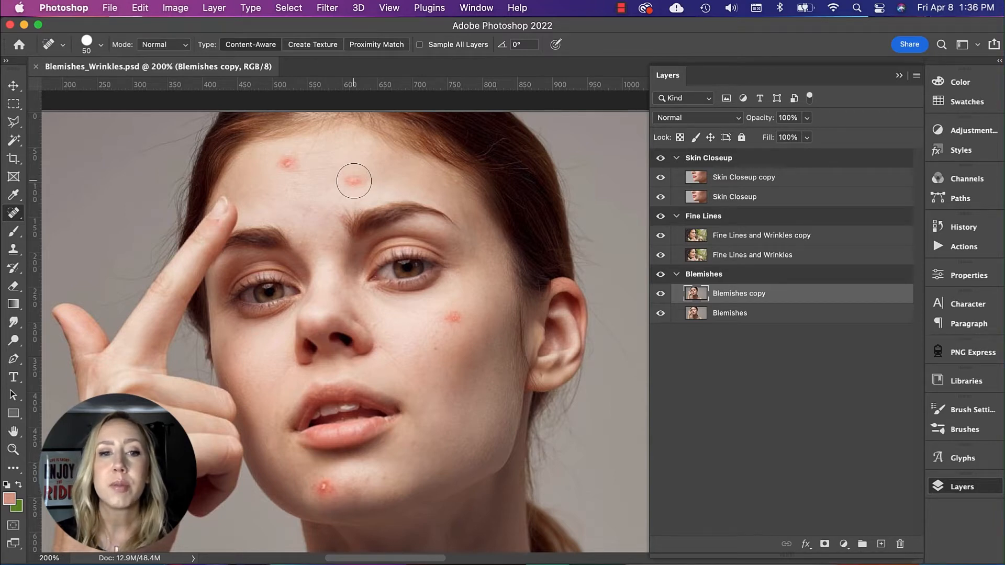
pyautogui.click(354, 181)
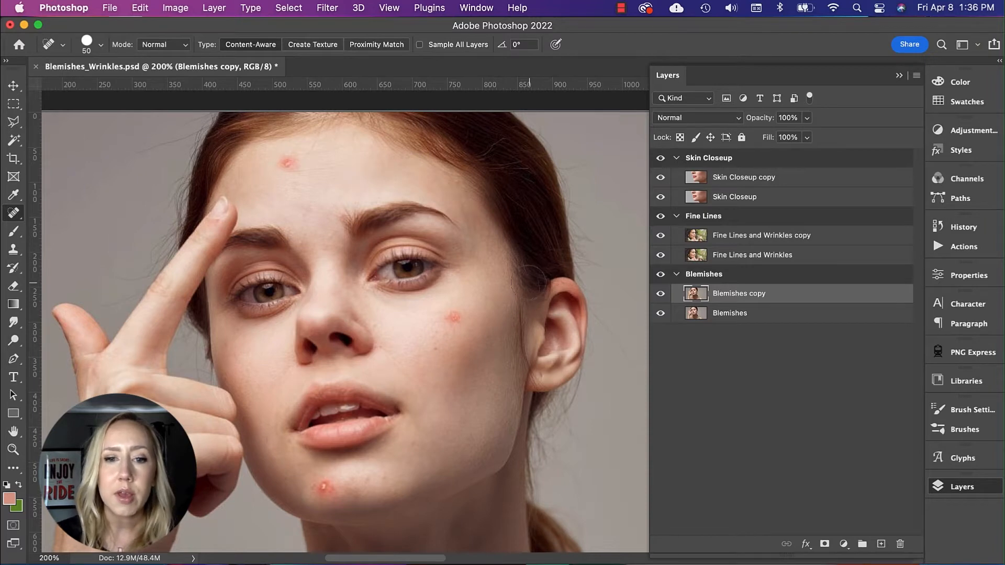
pyautogui.click(456, 317)
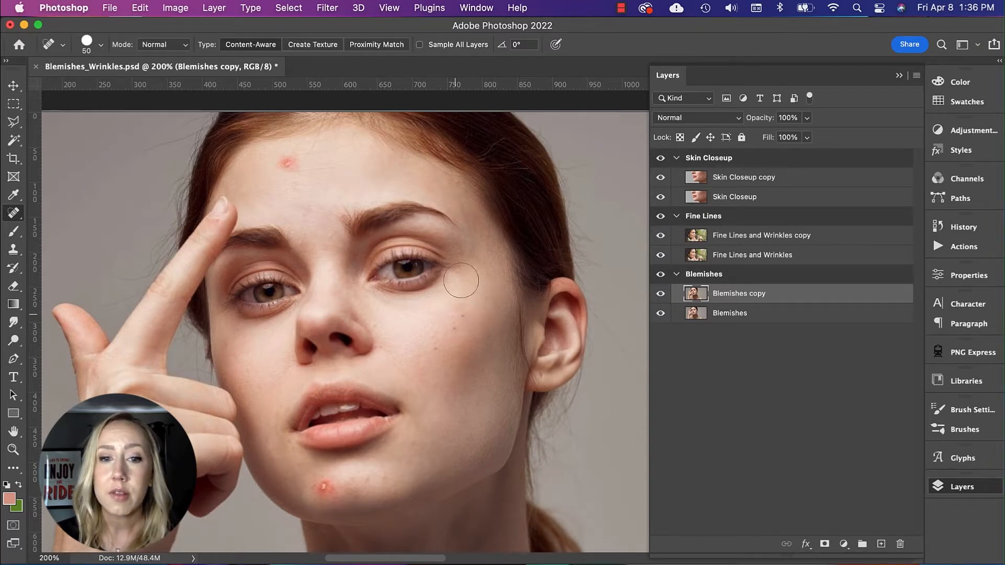
pyautogui.click(324, 484)
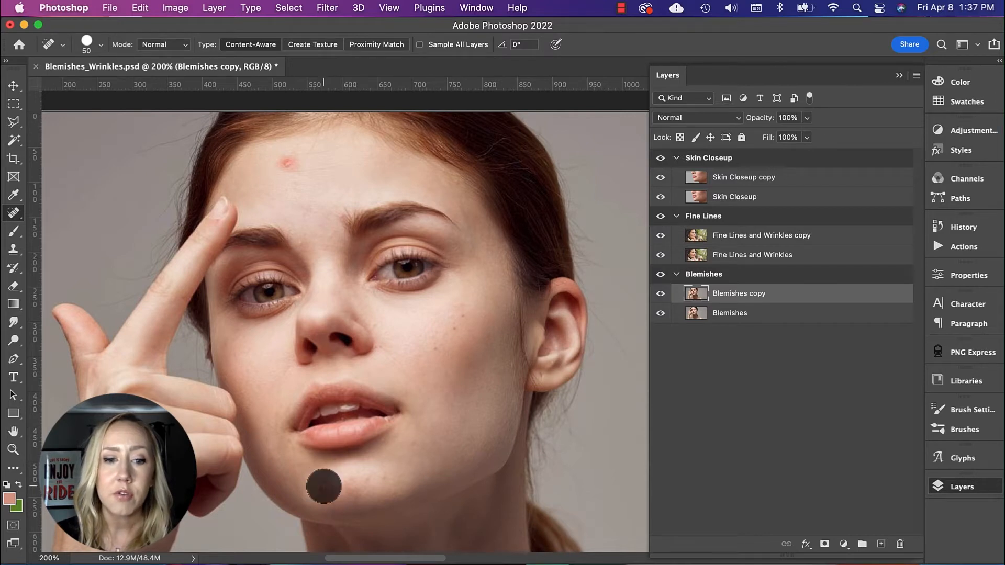
pyautogui.click(286, 160)
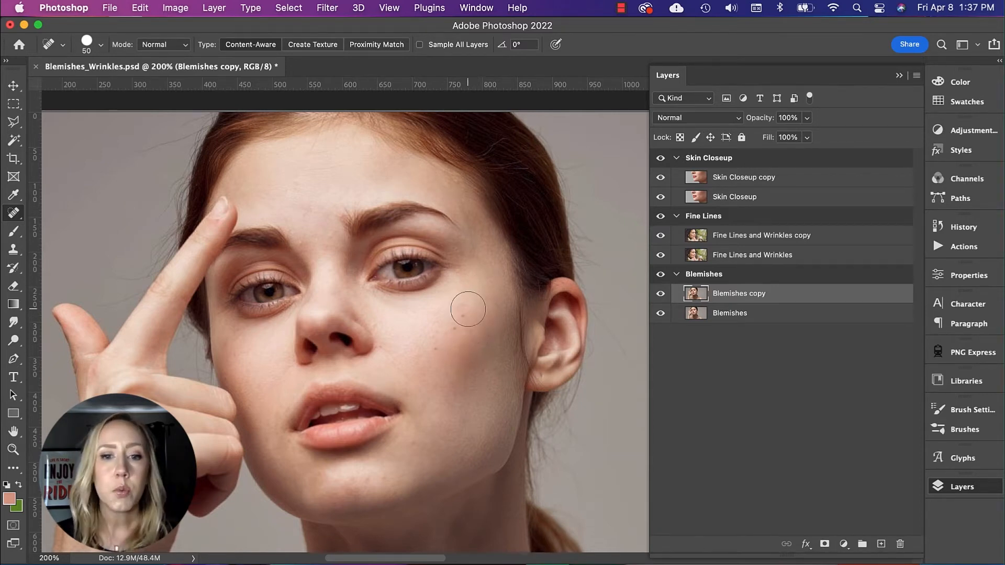
# Step: Reduce the brush size to 30 and heal the remaining small spots on the cheek and chin
pyautogui.press('[')
pyautogui.press('[')
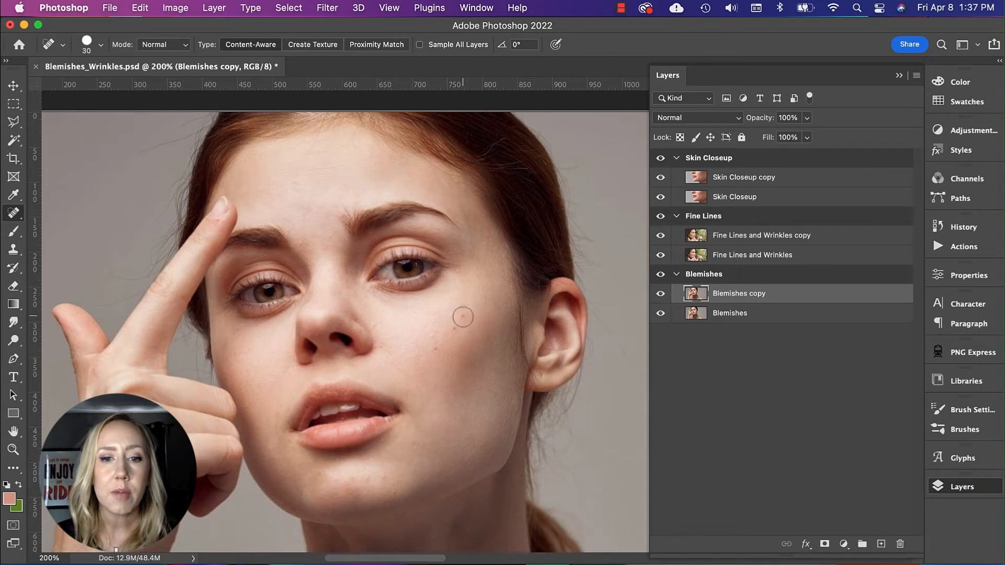
pyautogui.click(454, 330)
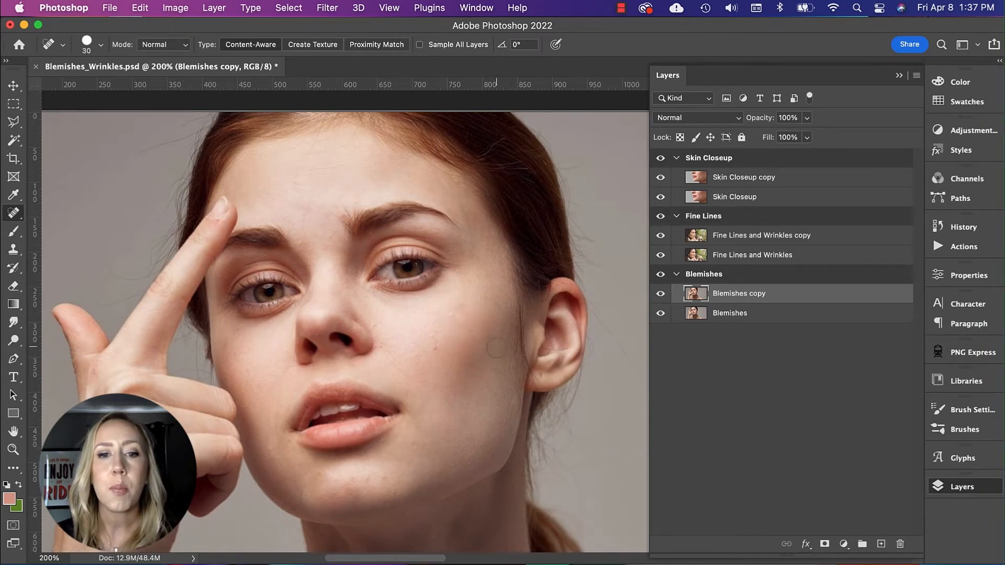
pyautogui.click(437, 352)
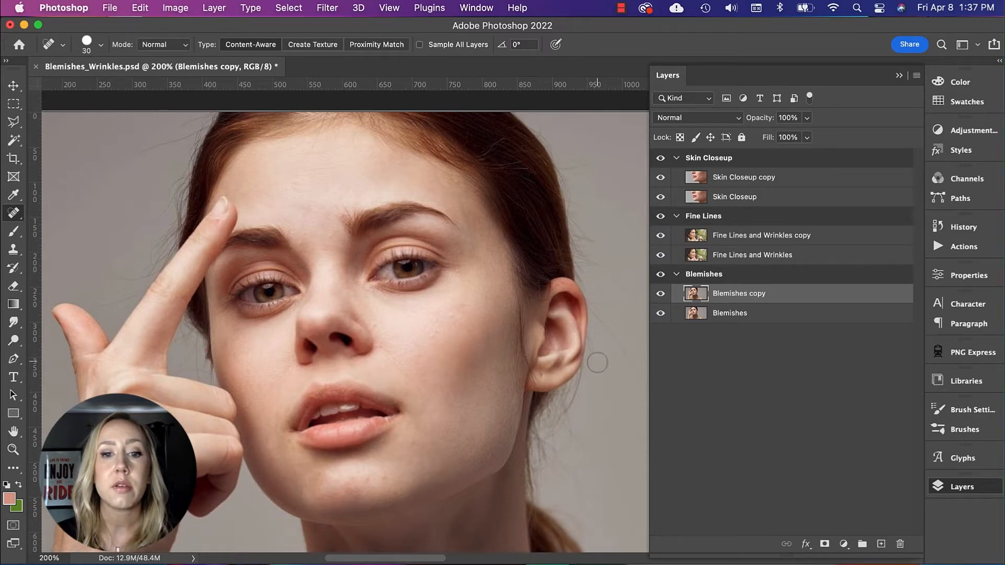
pyautogui.click(453, 318)
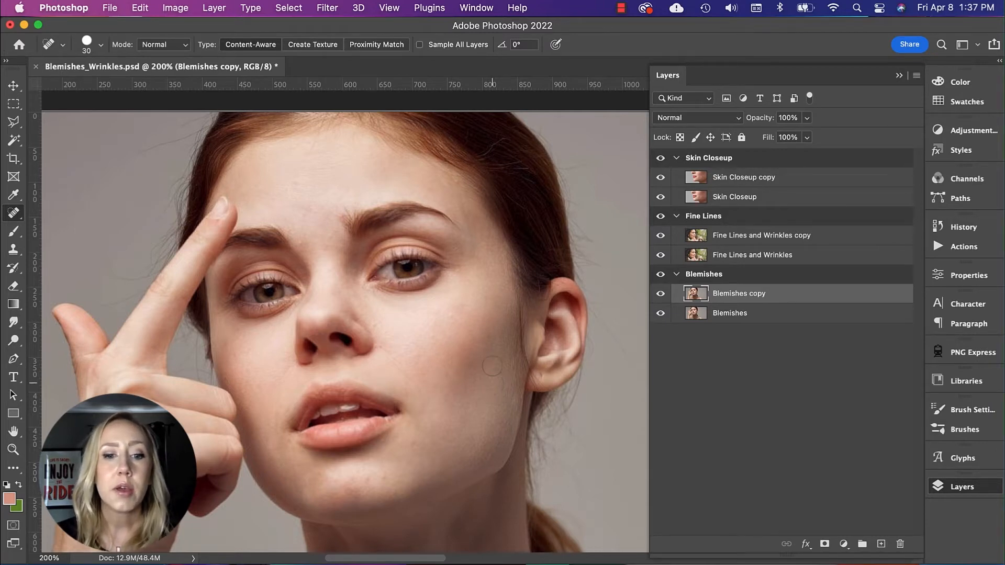
pyautogui.moveTo(381, 480); pyautogui.dragTo(403, 479)
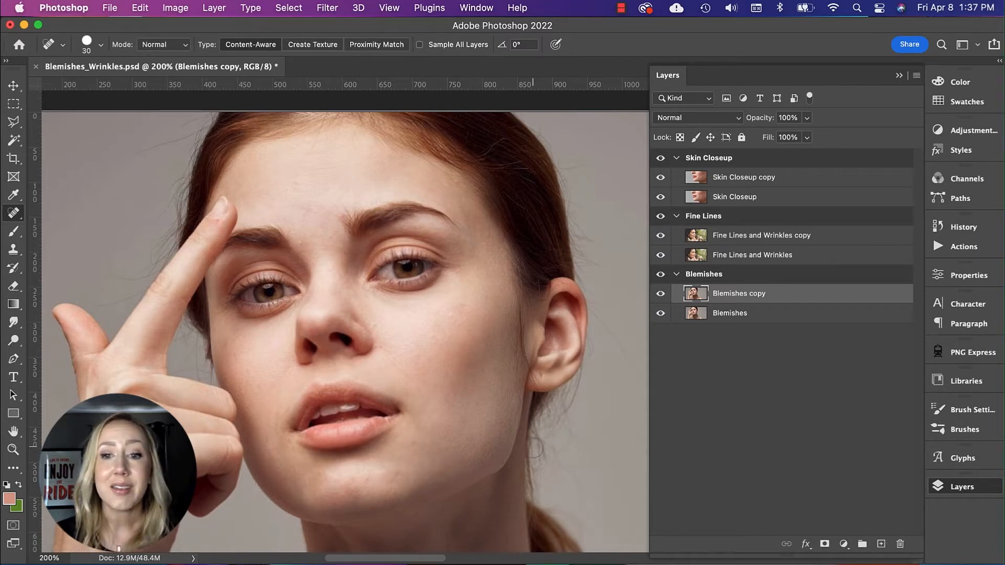
# Step: Toggle the visibility of the Blemishes copy layer to compare the retouched face with the original
pyautogui.click(661, 296)
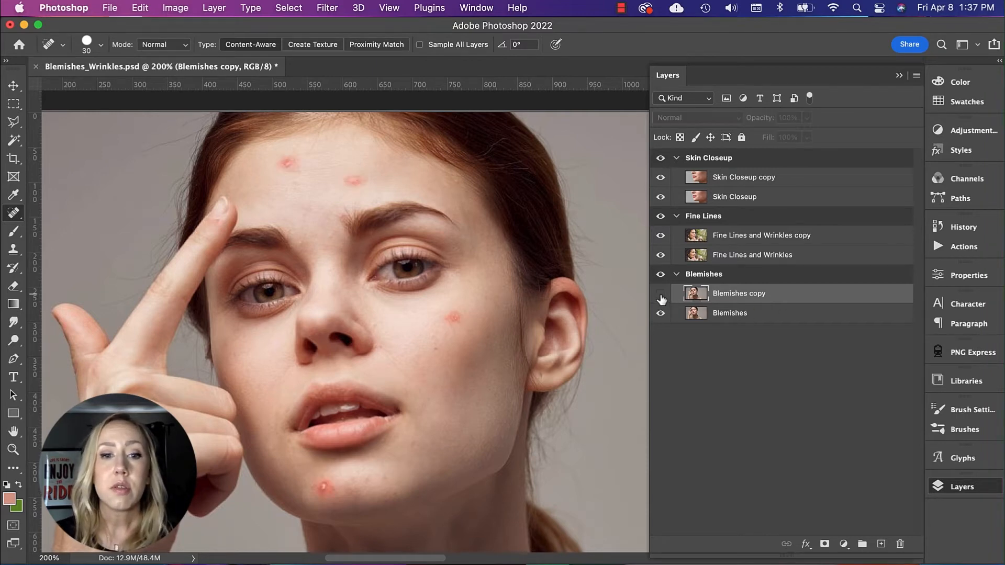
pyautogui.click(661, 296)
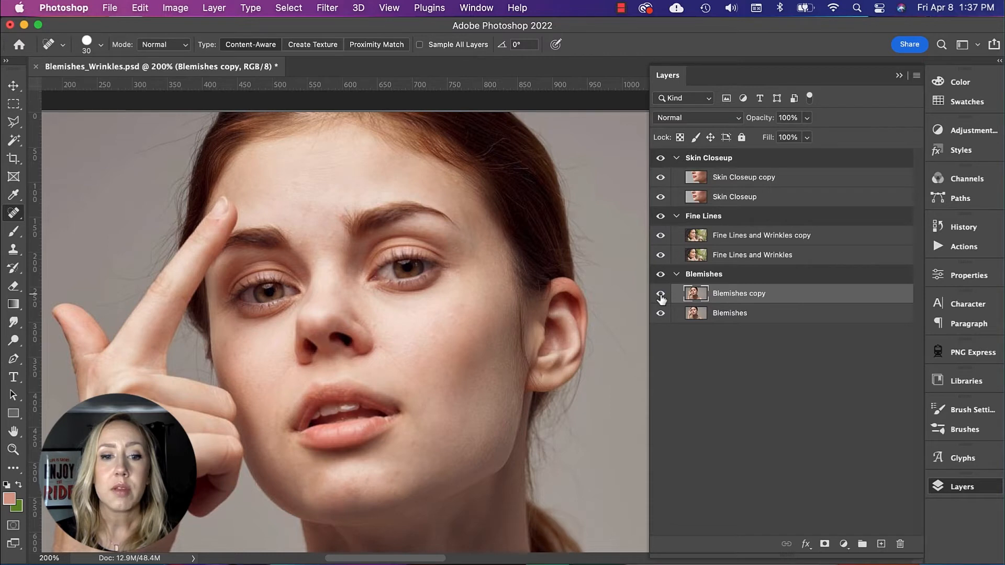
pyautogui.click(661, 297)
pyautogui.click(661, 296)
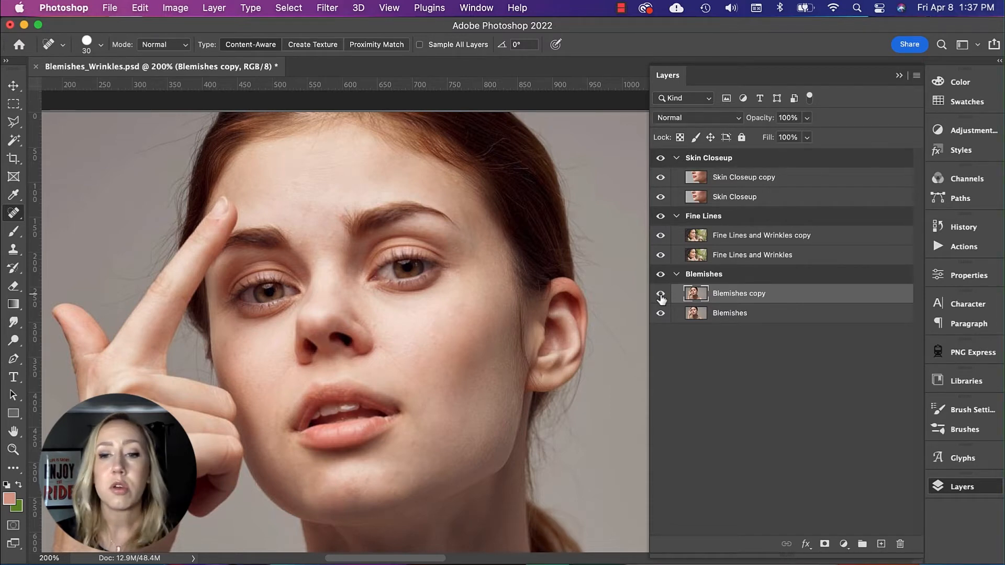
# Step: Select the Fine Lines and Wrinkles copy layer and narrow the layer list to give the image more room
pyautogui.hscroll(15, 543, 296)
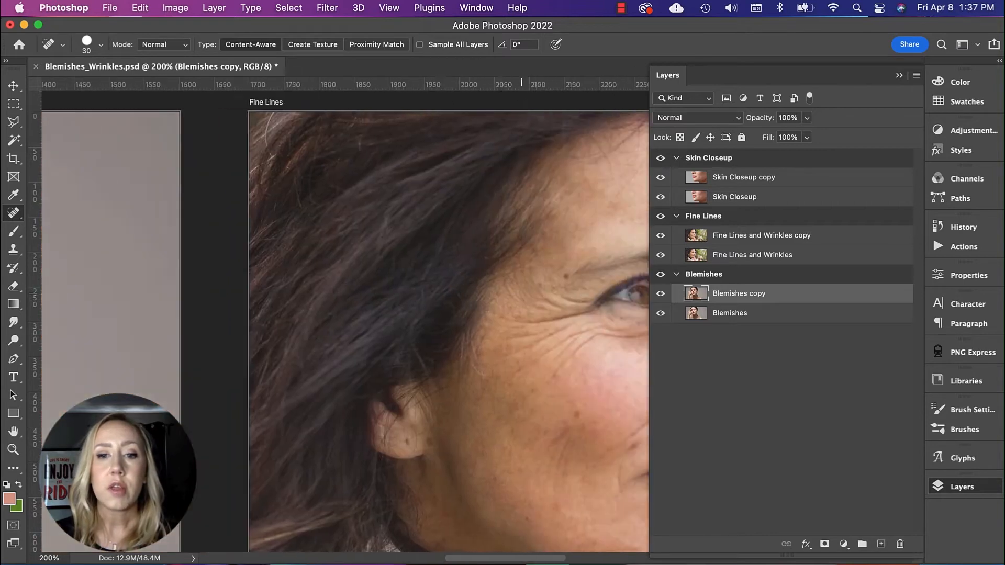
pyautogui.scroll(-3, 543, 295)
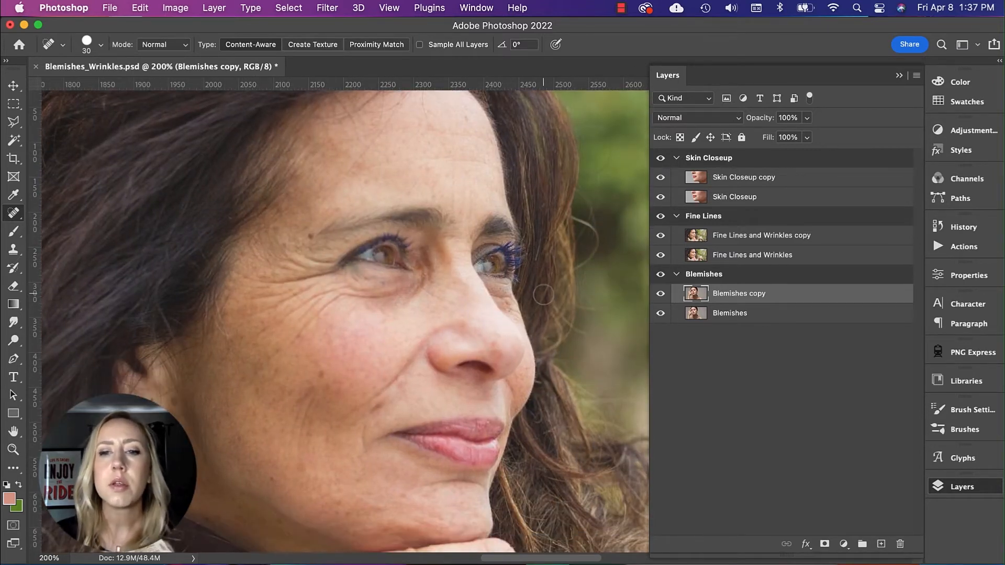
pyautogui.click(753, 240)
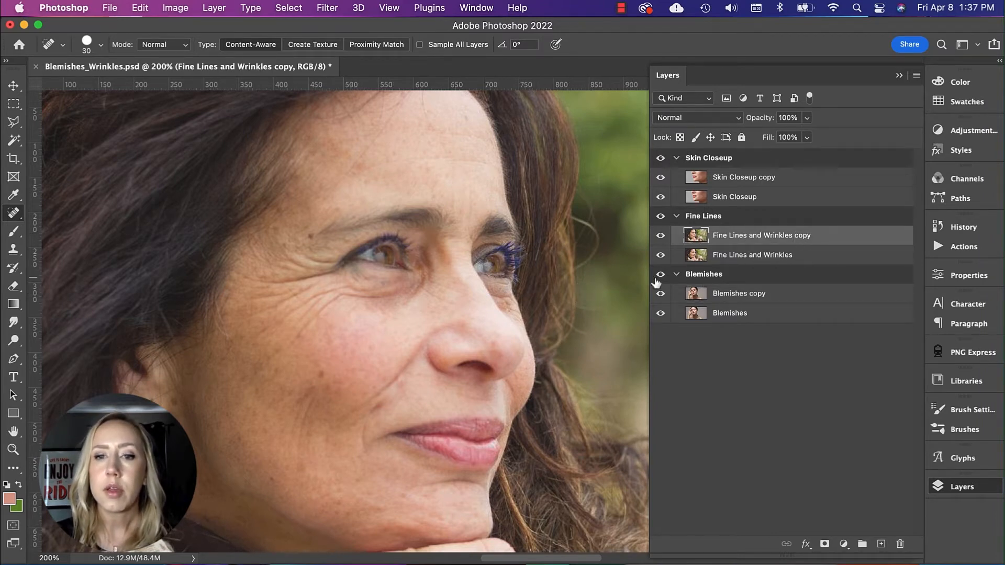
pyautogui.moveTo(650, 284); pyautogui.dragTo(731, 279)
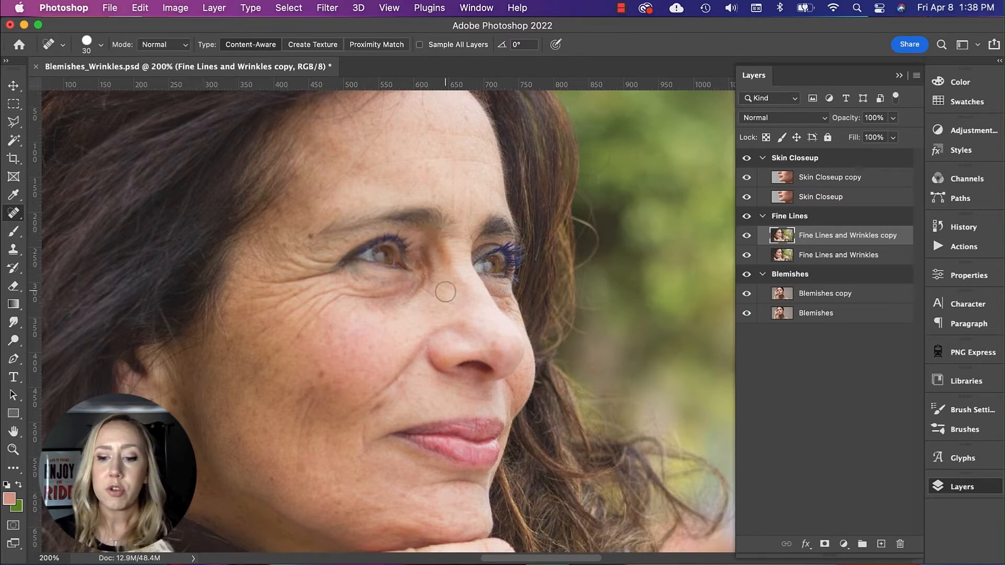
# Step: Set the Spot Healing Brush size to 40 and paint over the marks along the bridge of the woman's nose
pyautogui.press(']')
pyautogui.press(']')
pyautogui.moveTo(439, 283); pyautogui.dragTo(456, 288)
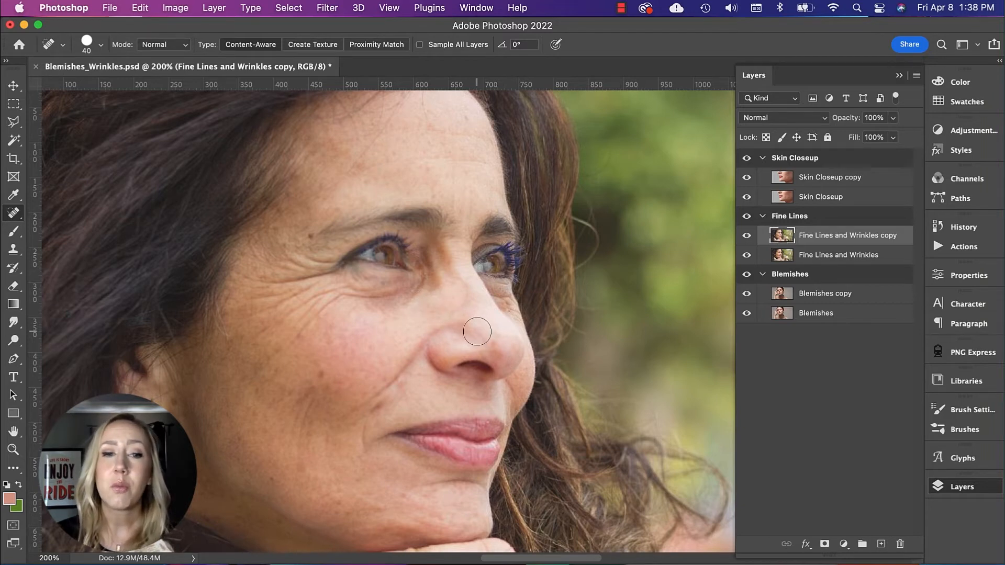
pyautogui.moveTo(462, 303)
pyautogui.mouseDown()
pyautogui.moveTo(460, 286)
pyautogui.moveTo(473, 314)
pyautogui.mouseUp()
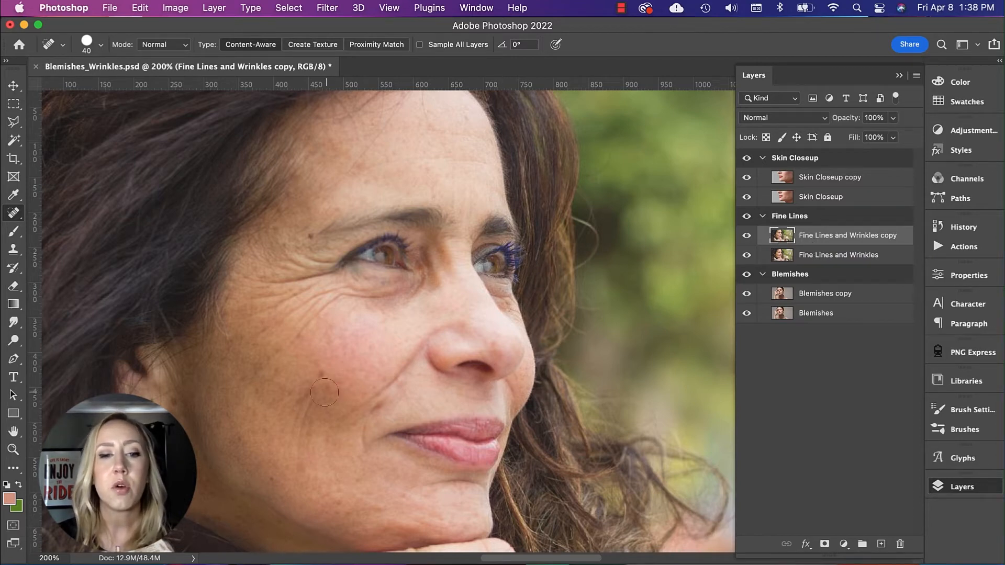
# Step: Heal the dark spots and fine lines on the woman's cheek, including the mark beside the smile crease
pyautogui.moveTo(318, 373); pyautogui.dragTo(298, 463)
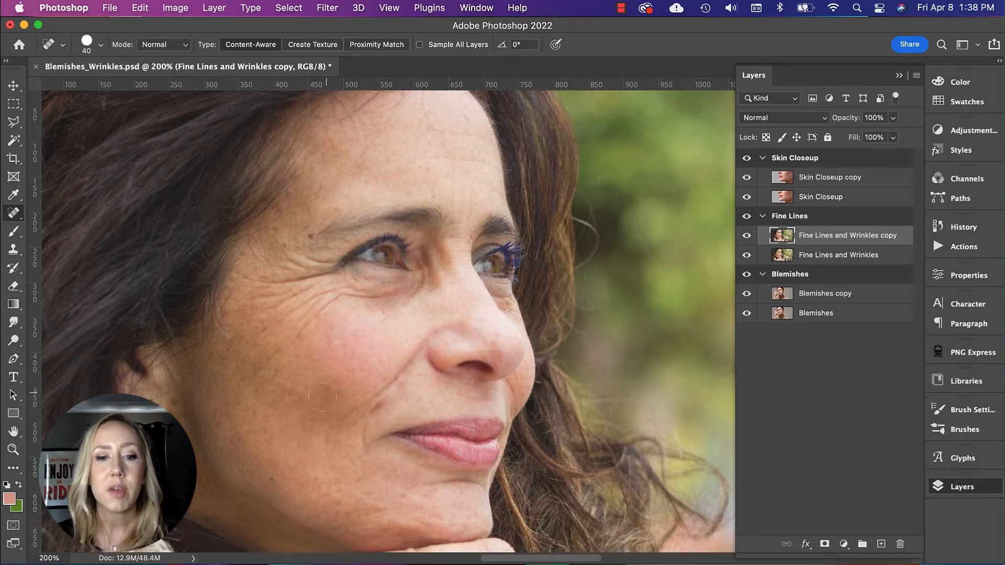
pyautogui.moveTo(372, 411)
pyautogui.mouseDown()
pyautogui.moveTo(410, 388)
pyautogui.moveTo(392, 406)
pyautogui.moveTo(411, 385)
pyautogui.mouseUp()
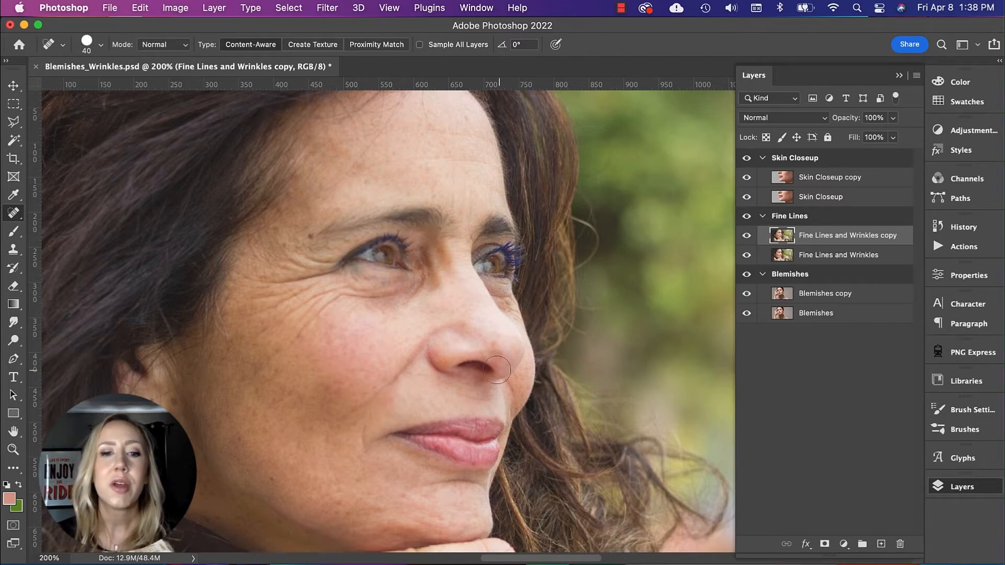
pyautogui.moveTo(287, 351); pyautogui.dragTo(324, 307)
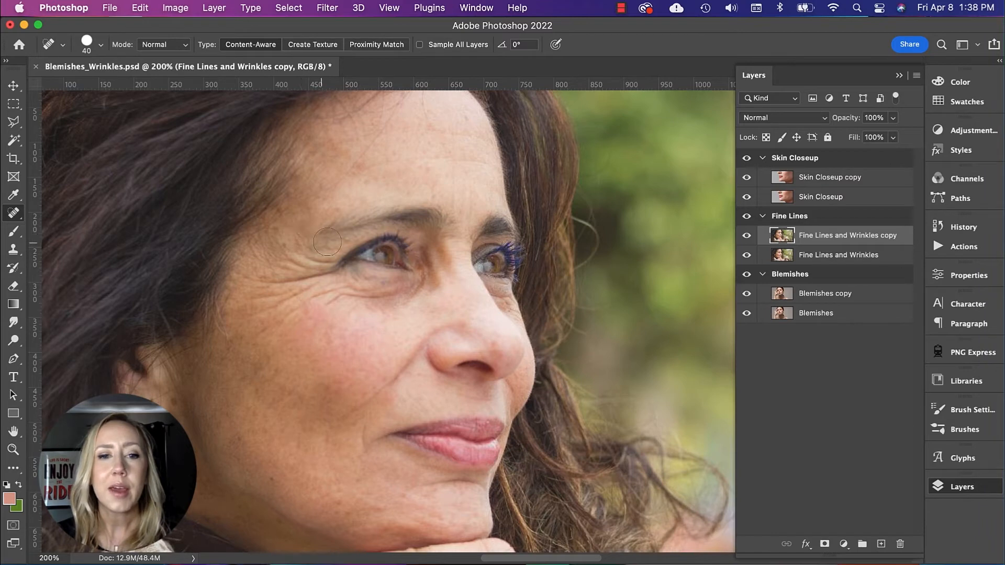
# Step: Touch up the skin above the outer eyebrow, on the nose tip and across the forehead with the Spot Healing Brush
pyautogui.click(333, 203)
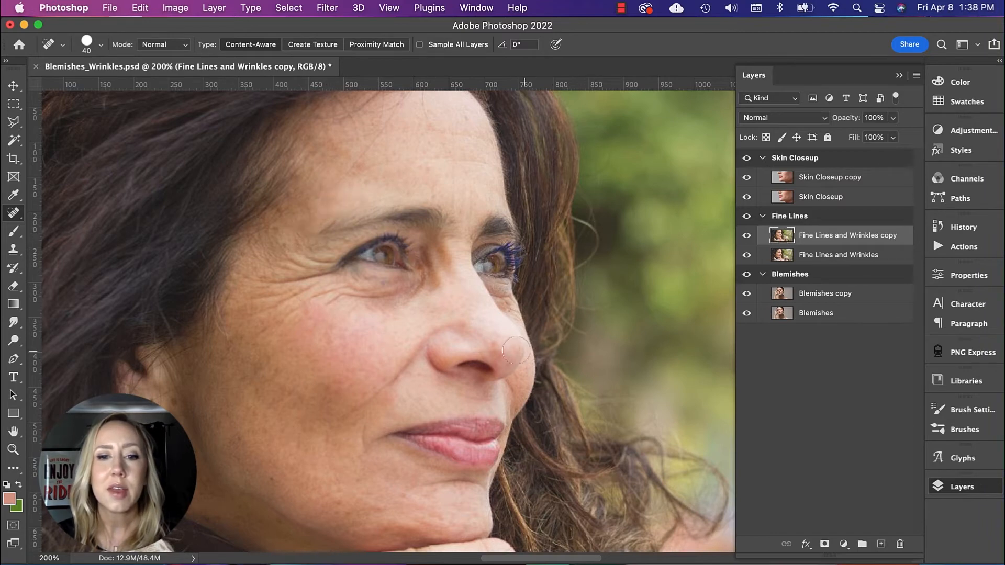
pyautogui.click(498, 348)
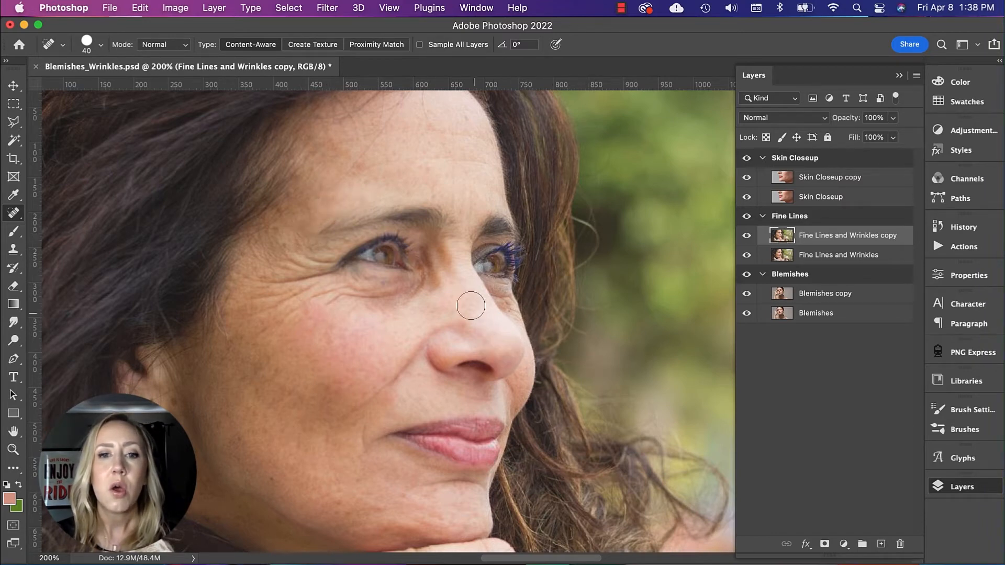
pyautogui.moveTo(464, 210); pyautogui.dragTo(449, 166)
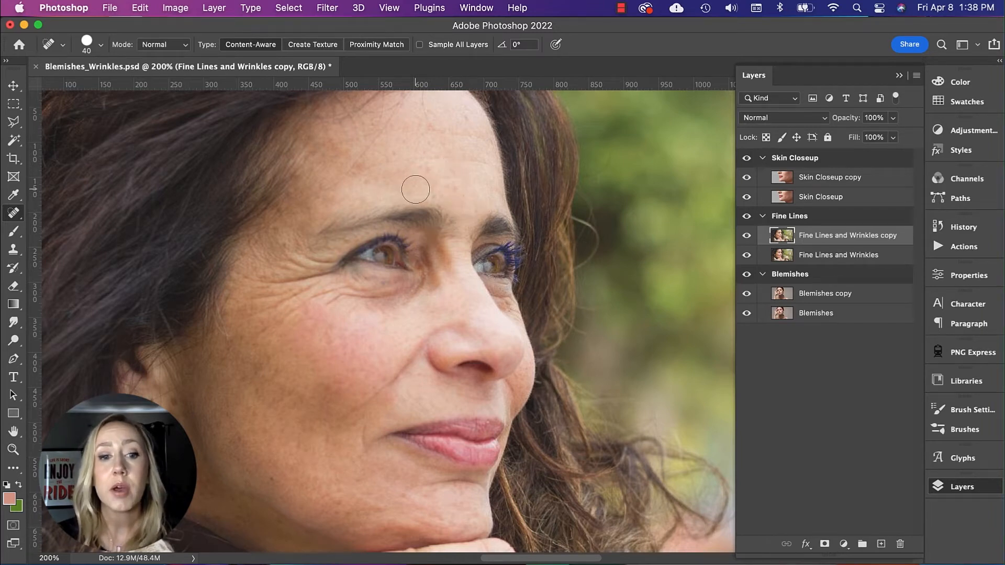
# Step: Heal the lower cheek mark and paint over the wrinkles running across the upper cheek below the outer eye corner
pyautogui.moveTo(329, 438); pyautogui.dragTo(334, 466)
pyautogui.moveTo(250, 336)
pyautogui.mouseDown()
pyautogui.moveTo(287, 301)
pyautogui.moveTo(295, 314)
pyautogui.moveTo(331, 291)
pyautogui.mouseUp()
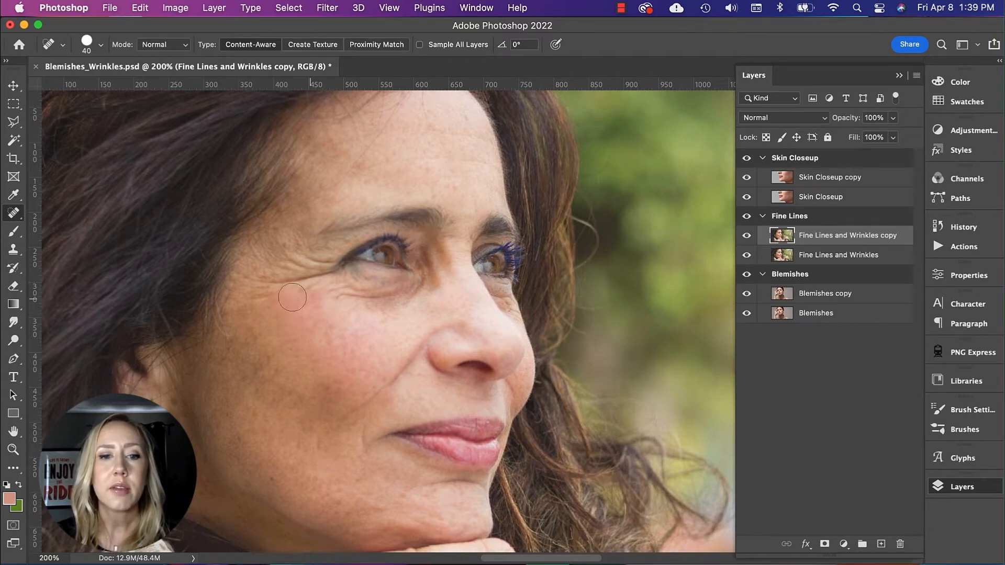
pyautogui.moveTo(312, 300); pyautogui.dragTo(312, 301)
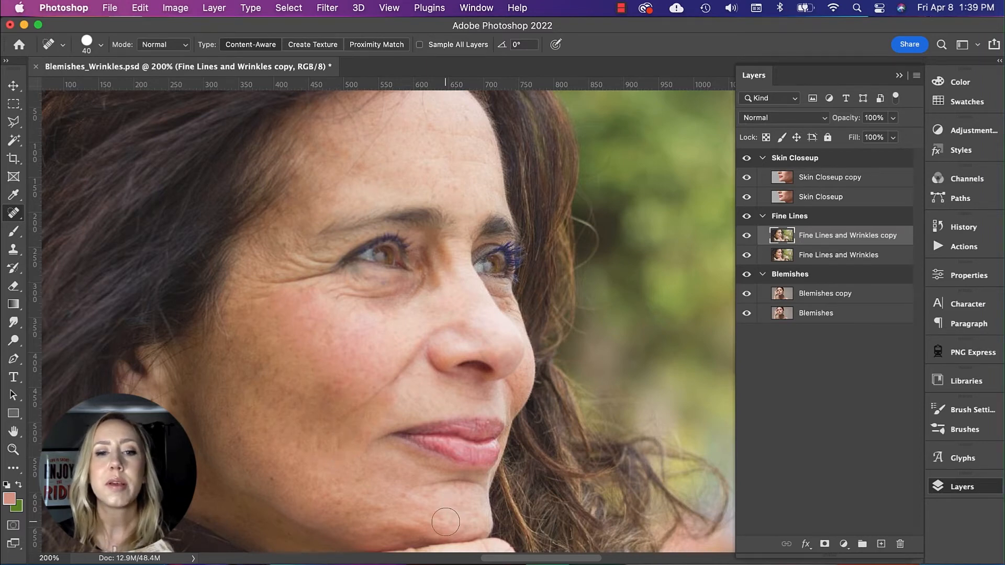
# Step: Add a new layer above Fine Lines and Wrinkles copy and sample a light skin tone from the forehead with the Eyedropper
pyautogui.scroll(3, 450, 524)
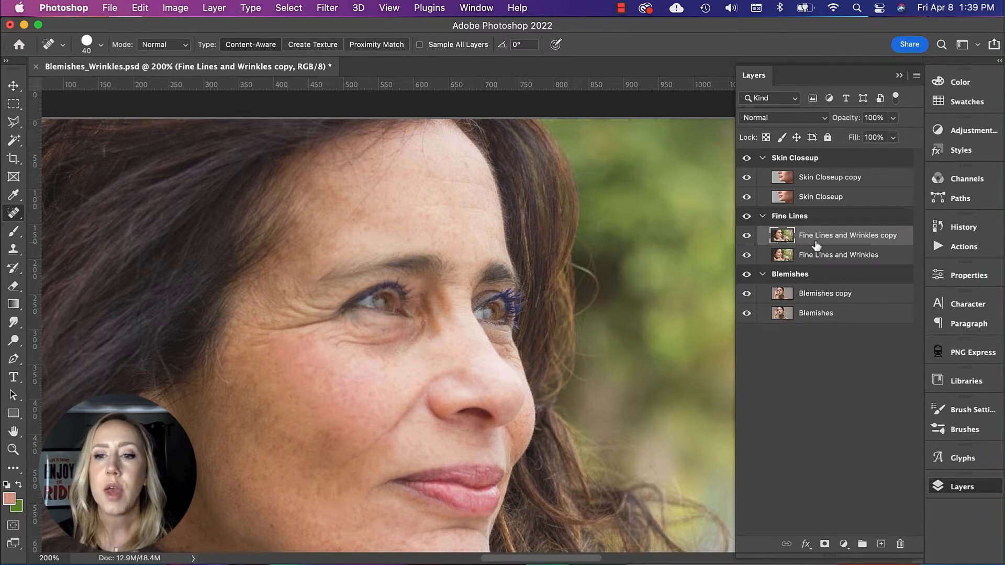
pyautogui.click(881, 545)
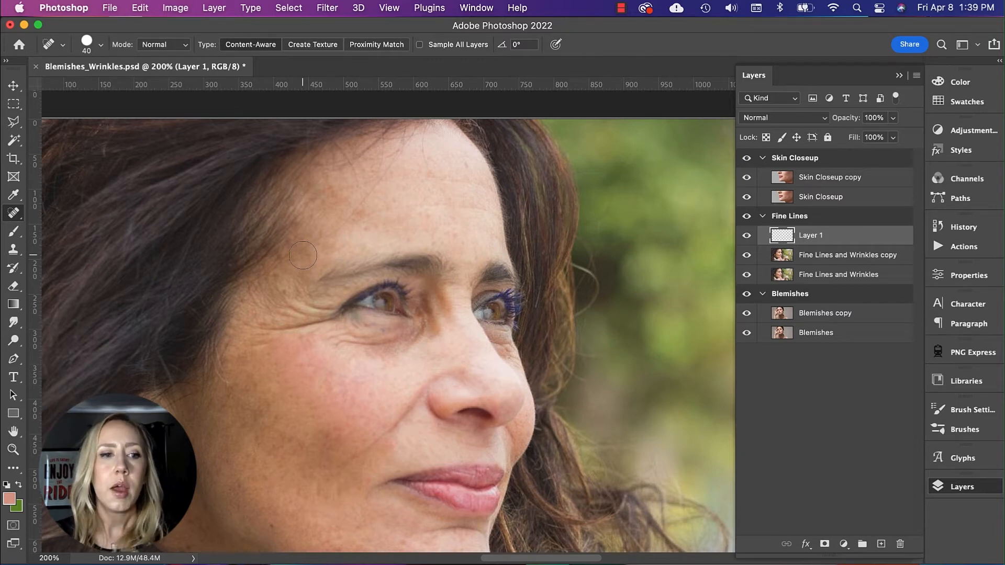
pyautogui.press('i')
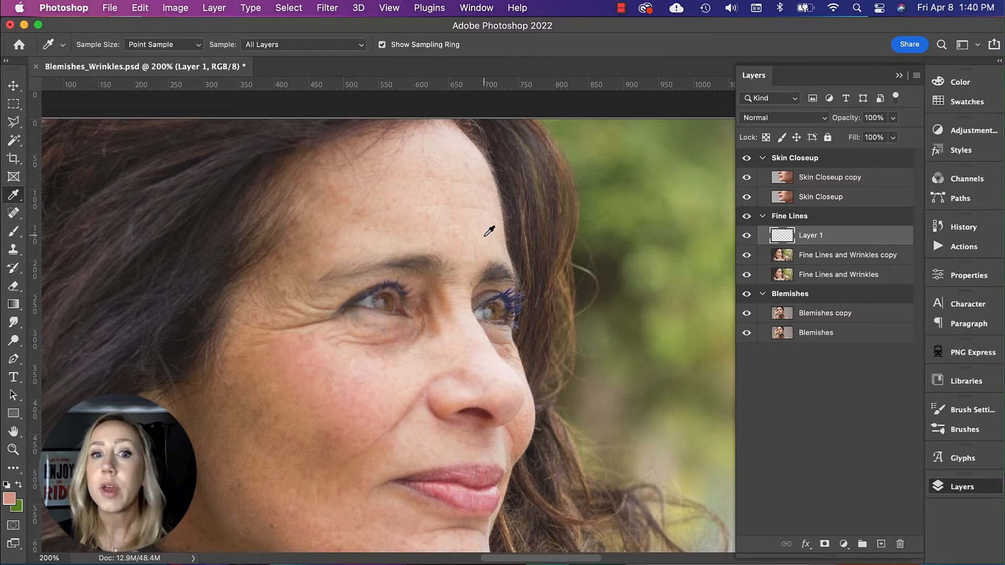
pyautogui.click(454, 166)
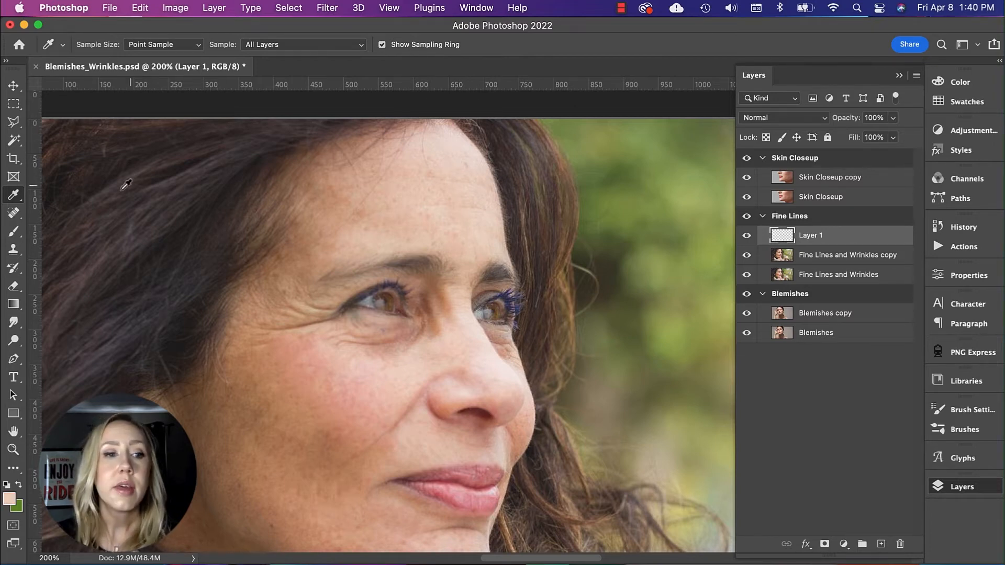
# Step: Draw radial foreground-to-transparent gradients over the woman's forehead with the Gradient tool to soften its lines
pyautogui.click(14, 306)
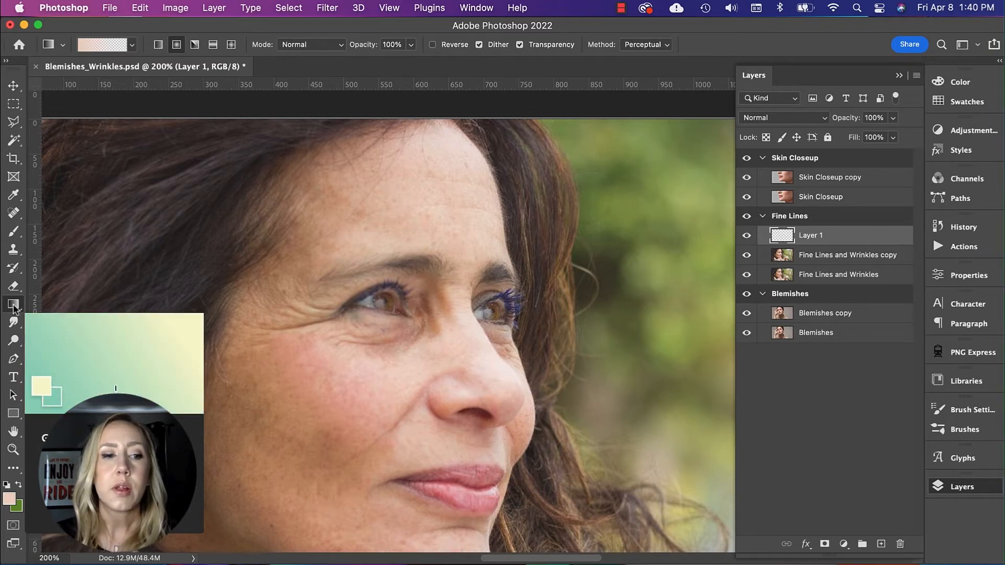
pyautogui.click(14, 305)
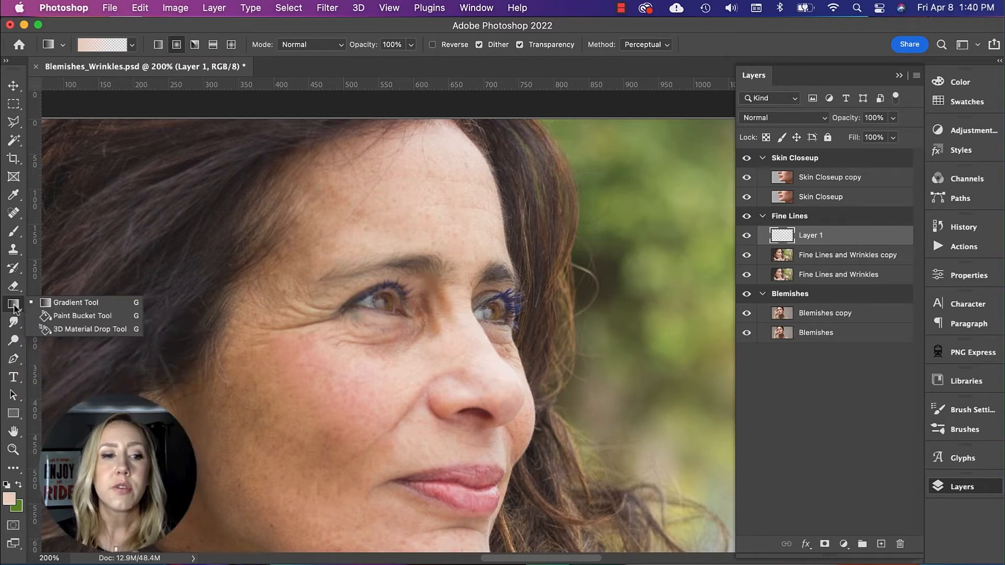
pyautogui.click(55, 303)
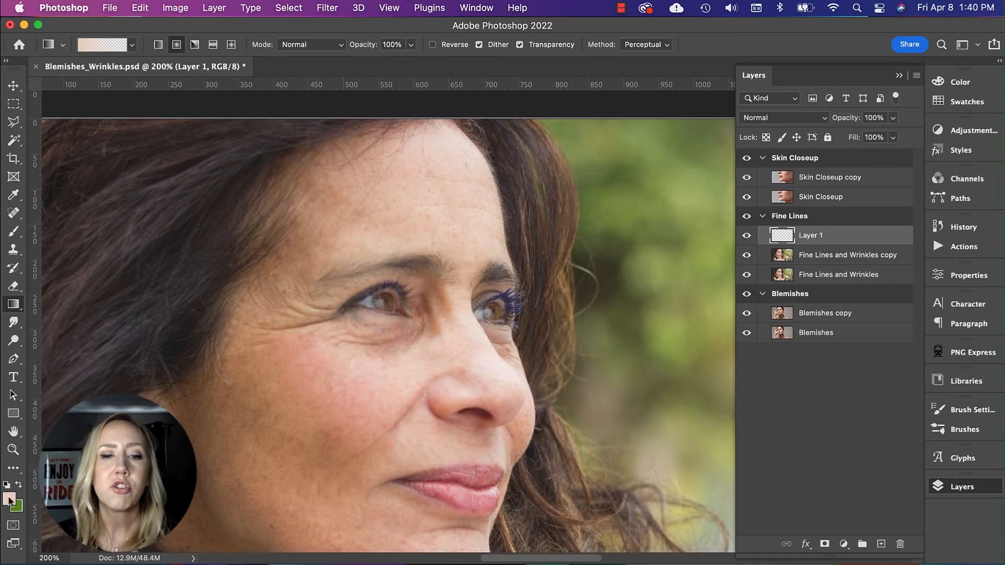
pyautogui.moveTo(441, 185); pyautogui.dragTo(488, 270)
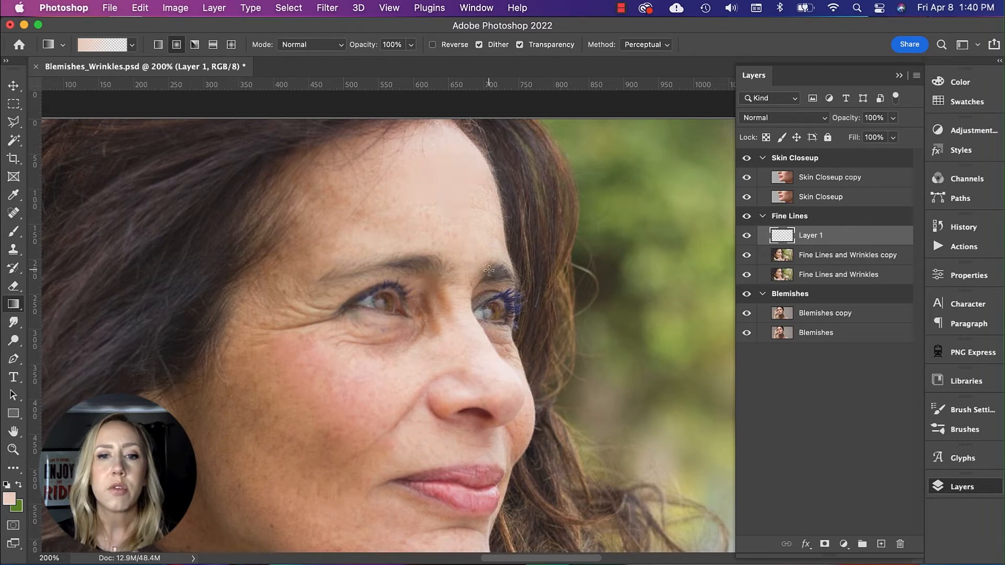
pyautogui.moveTo(435, 200); pyautogui.dragTo(487, 270)
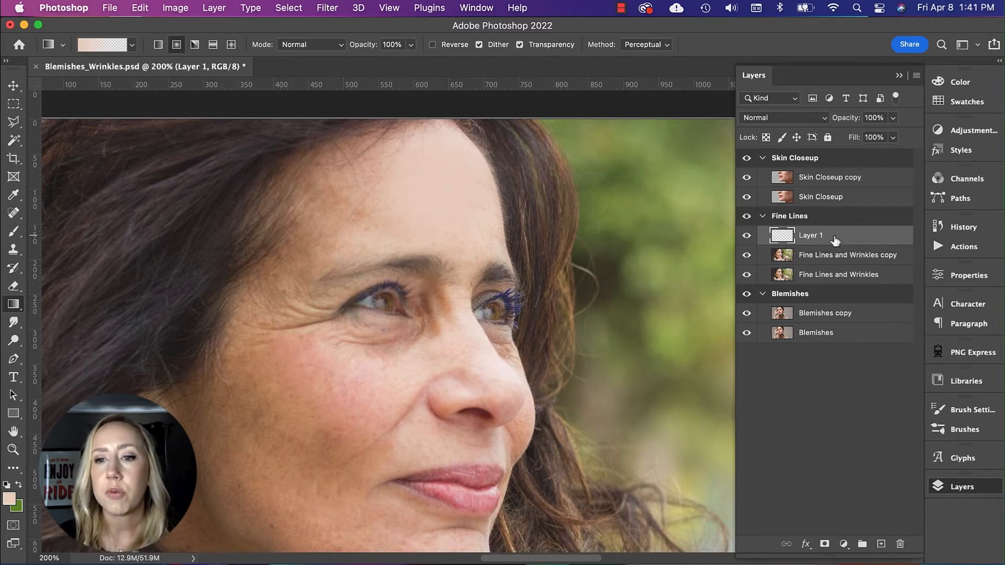
# Step: Add a layer mask to the forehead gradient layer and paint out the excess in black with a size 50 brush
pyautogui.click(825, 544)
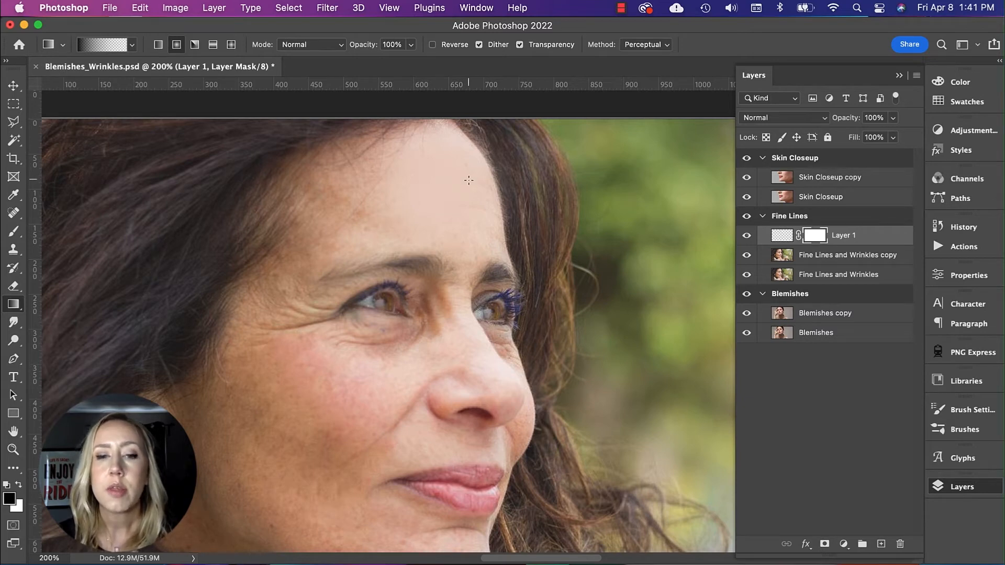
pyautogui.press('b')
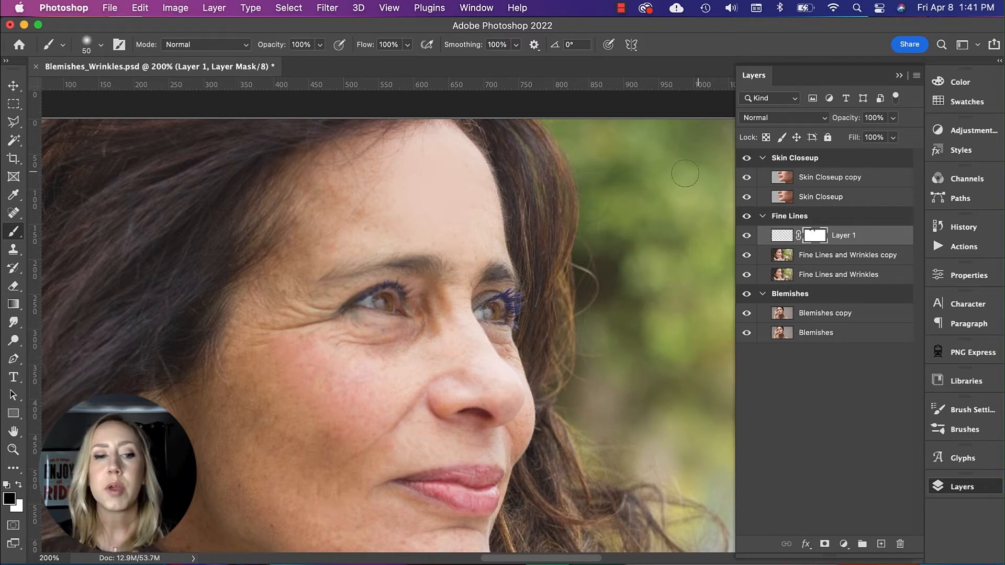
pyautogui.click(18, 487)
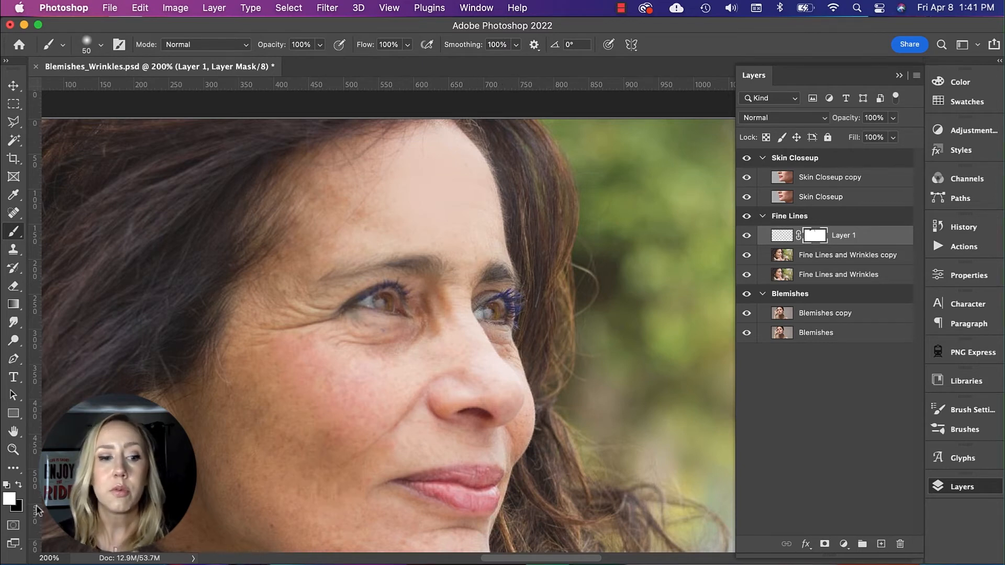
pyautogui.press('x')
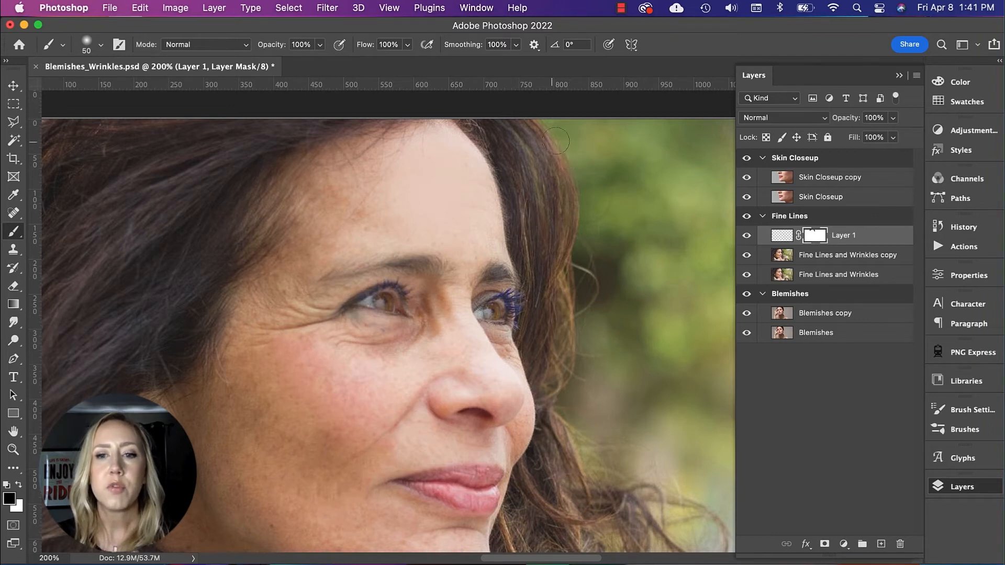
# Step: Lower the forehead gradient layer's opacity to 68% and rename the layer Forehead
pyautogui.click(784, 237)
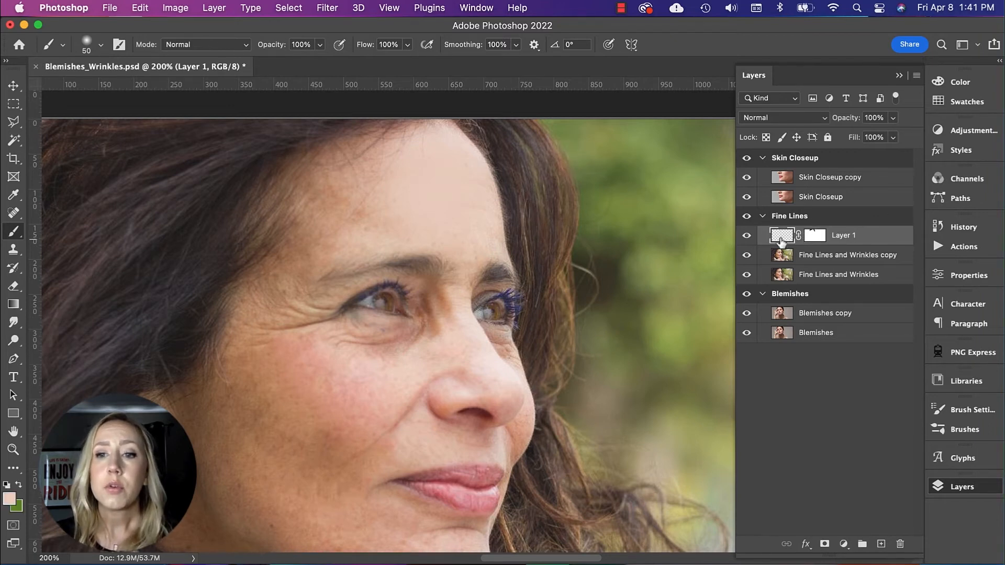
pyautogui.click(894, 118)
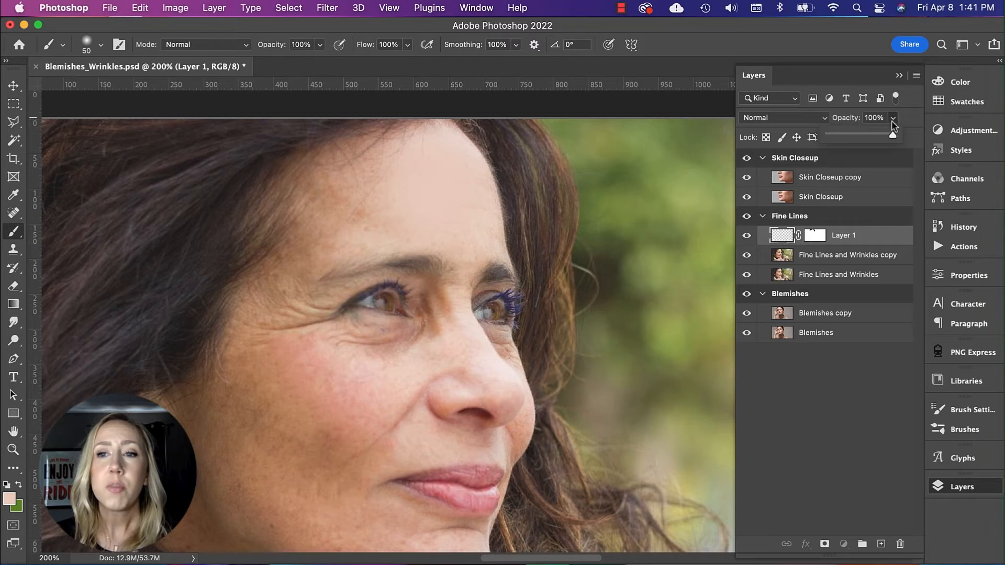
pyautogui.moveTo(893, 138); pyautogui.dragTo(873, 140)
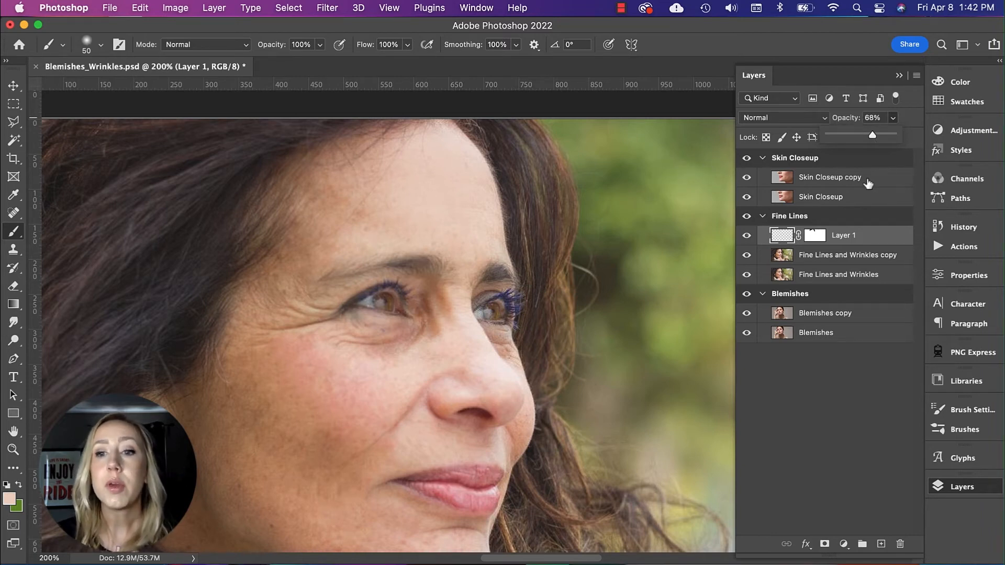
pyautogui.scroll(-3, 304, 356)
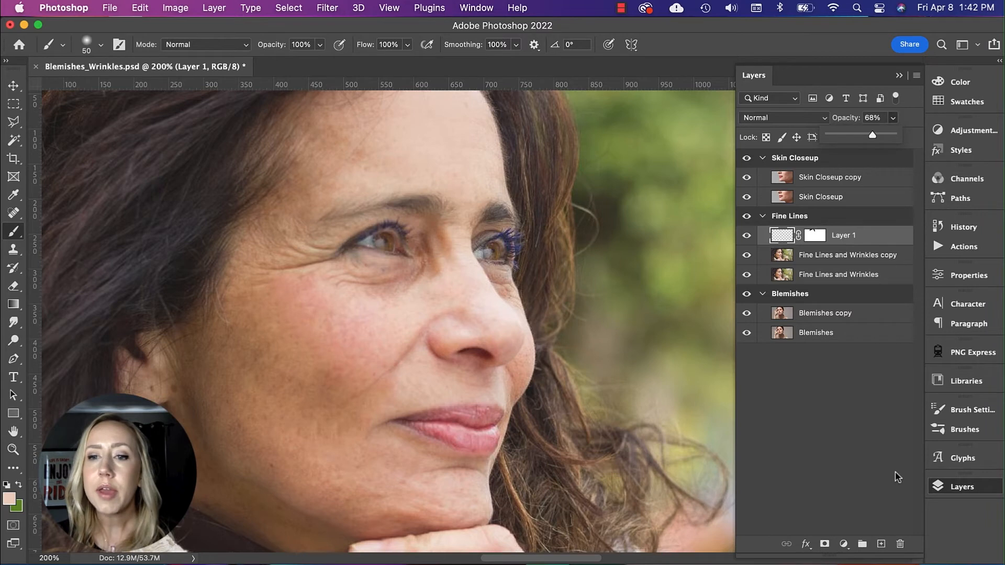
pyautogui.click(843, 236)
pyautogui.write('Forehead')
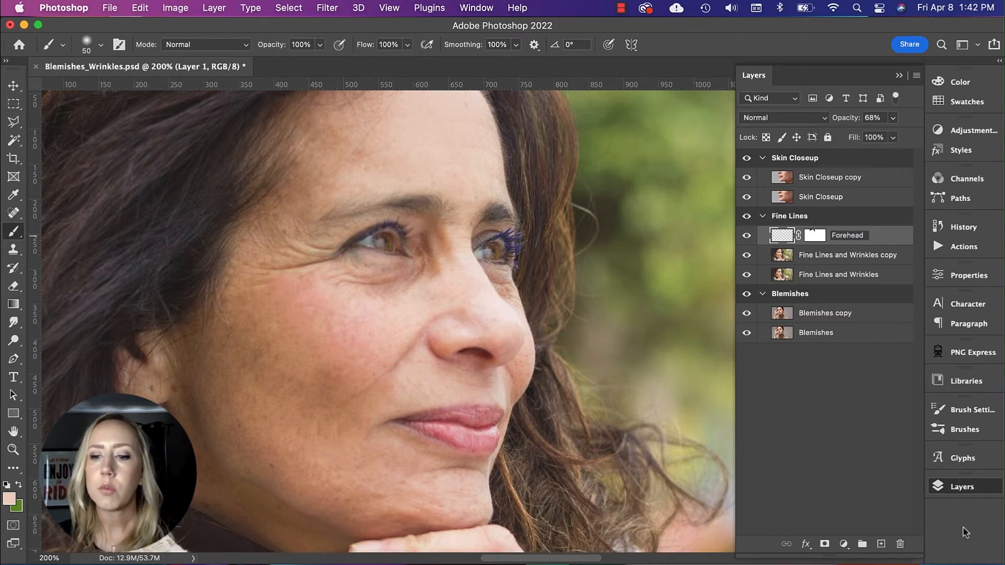
# Step: On a new layer, sample the upper cheek's skin tone and draw a radial gradient of it across the cheek
pyautogui.click(881, 544)
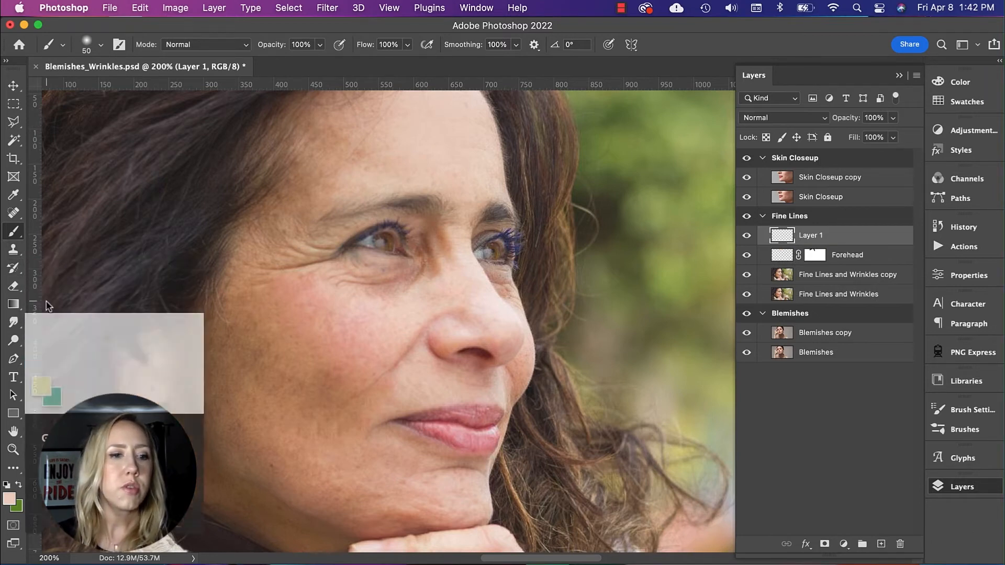
pyautogui.click(11, 196)
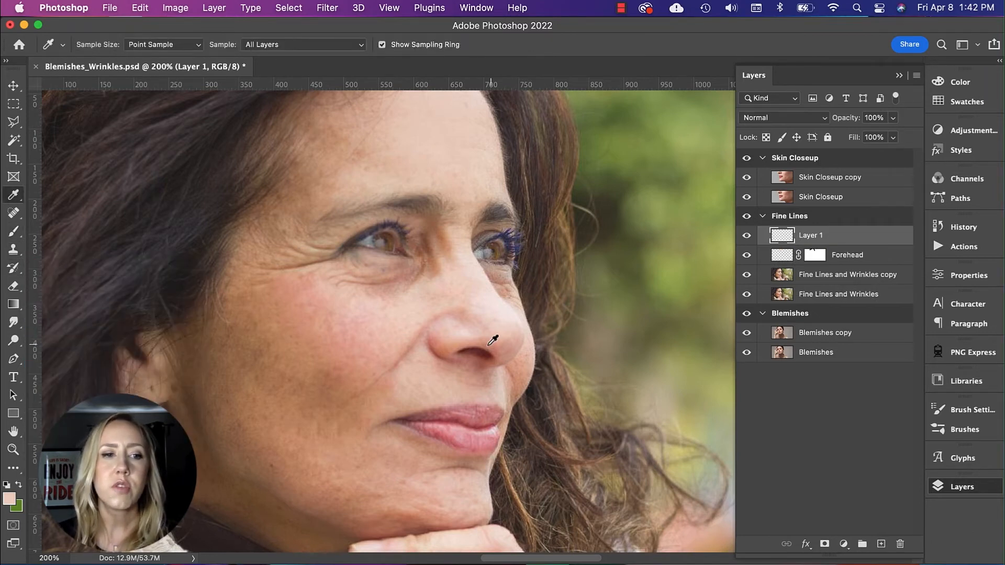
pyautogui.click(301, 303)
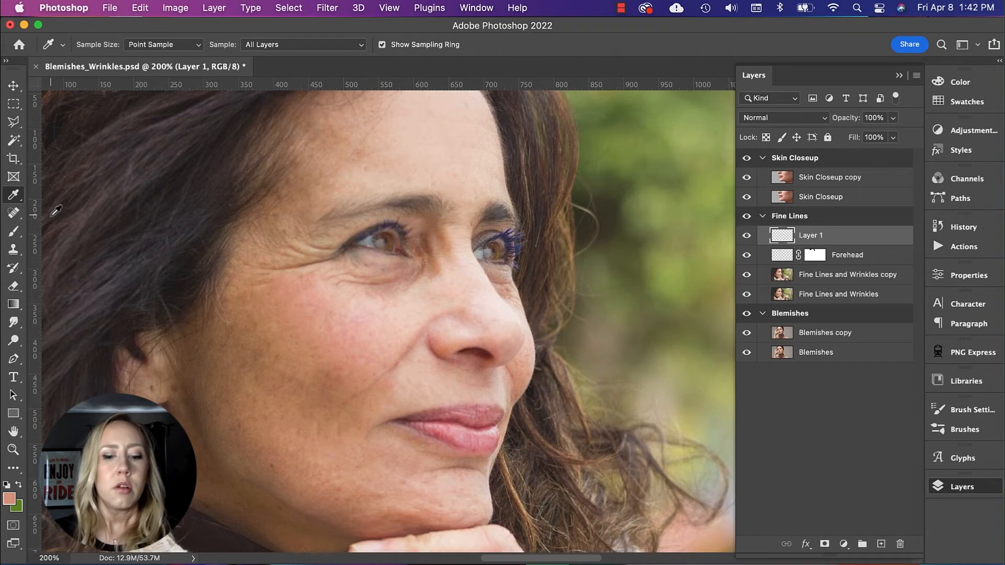
pyautogui.press('g')
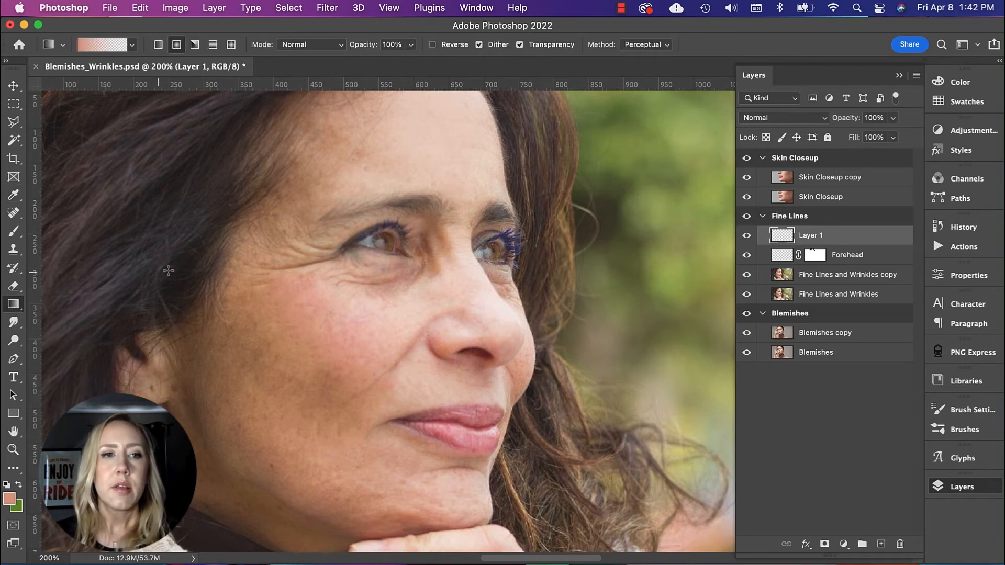
pyautogui.moveTo(297, 294); pyautogui.dragTo(396, 383)
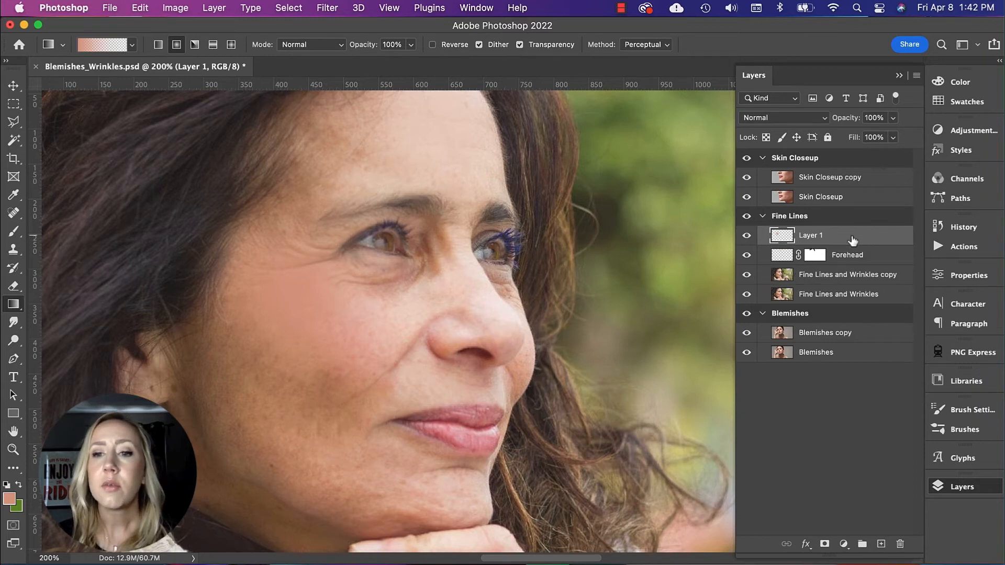
# Step: Mask the excess of the cheek gradient with a black size 50 brush and reduce that layer's opacity to 79%
pyautogui.click(825, 544)
pyautogui.press('d')
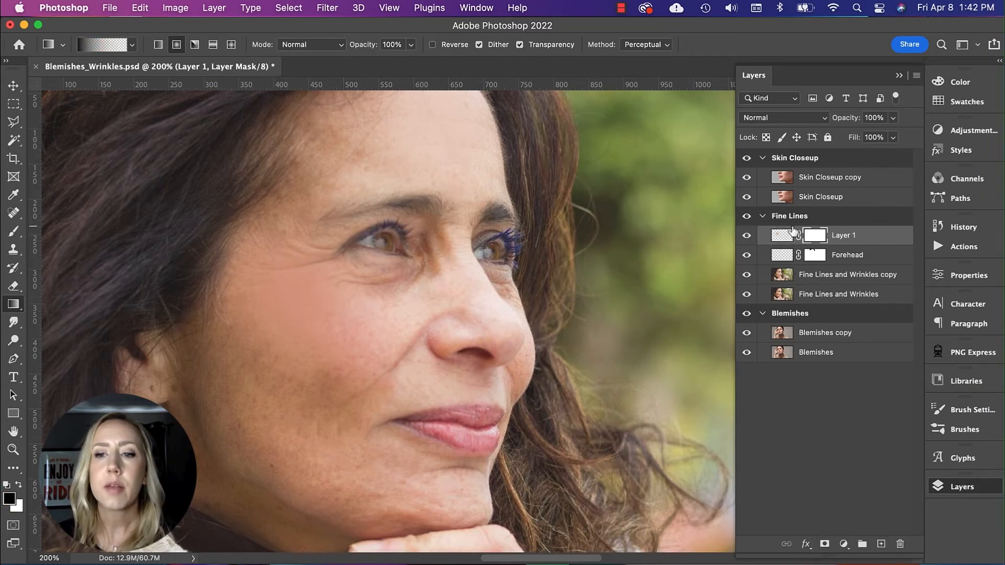
pyautogui.press('b')
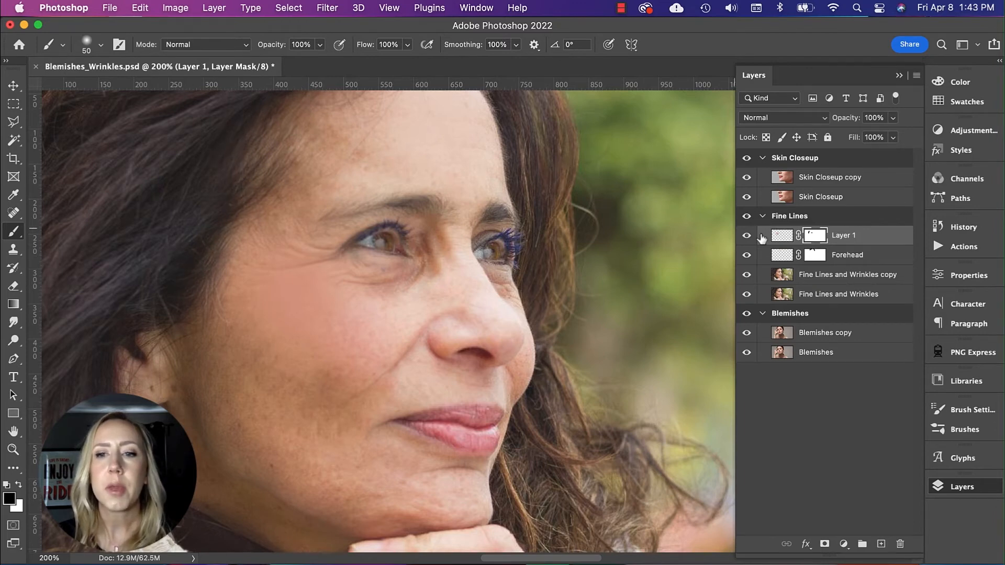
pyautogui.click(788, 240)
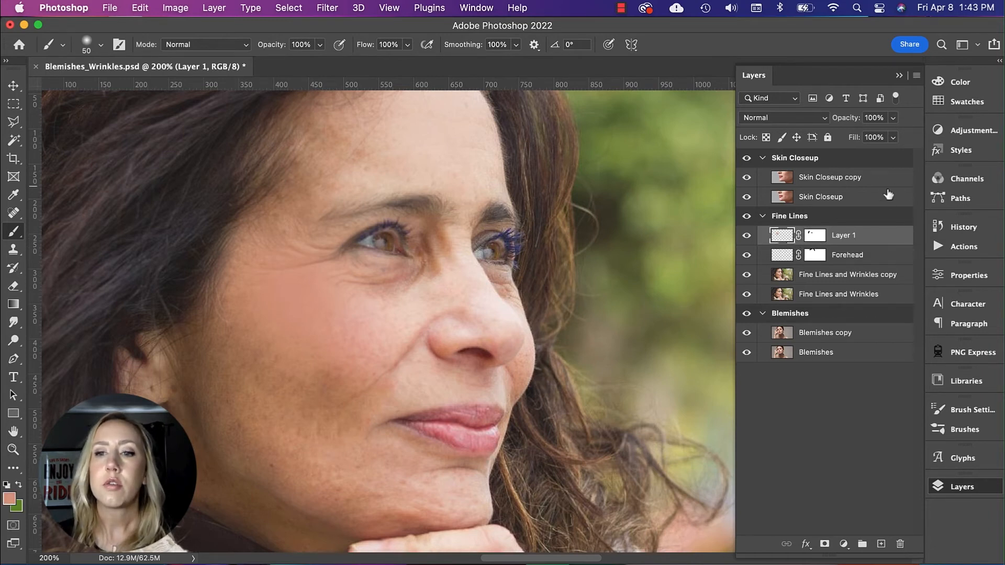
pyautogui.moveTo(891, 136); pyautogui.dragTo(881, 139)
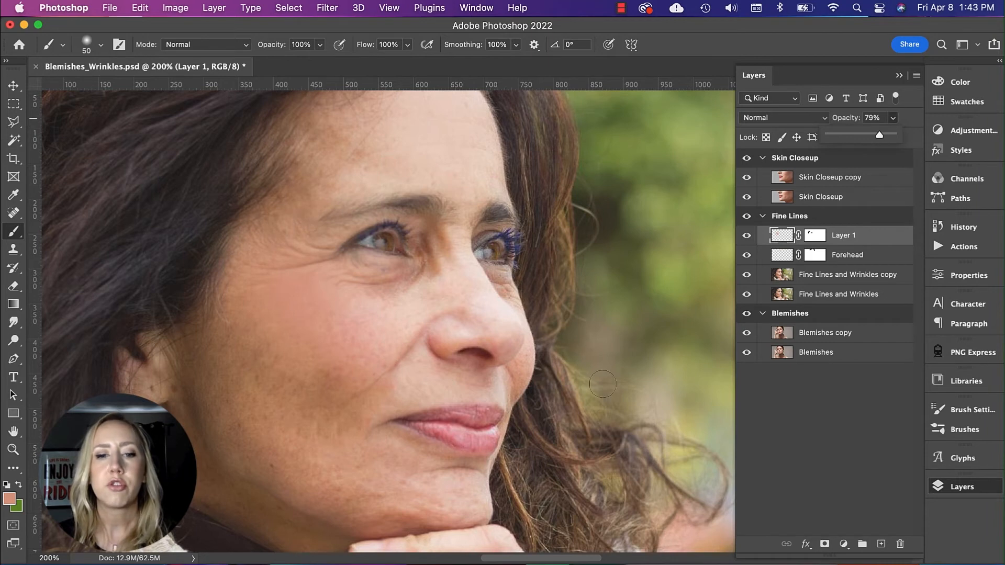
# Step: On the Fine Lines and Wrinkles copy layer, heal the remaining marks on the chin and lower jaw with the Spot Healing Brush
pyautogui.hotkey('alt', '[')
pyautogui.hotkey('alt', '[')
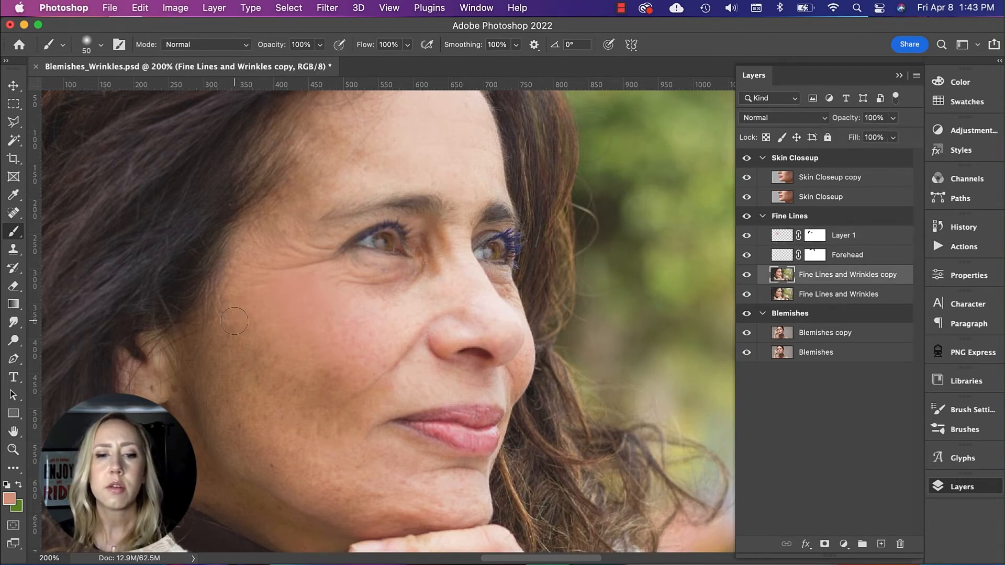
pyautogui.press('j')
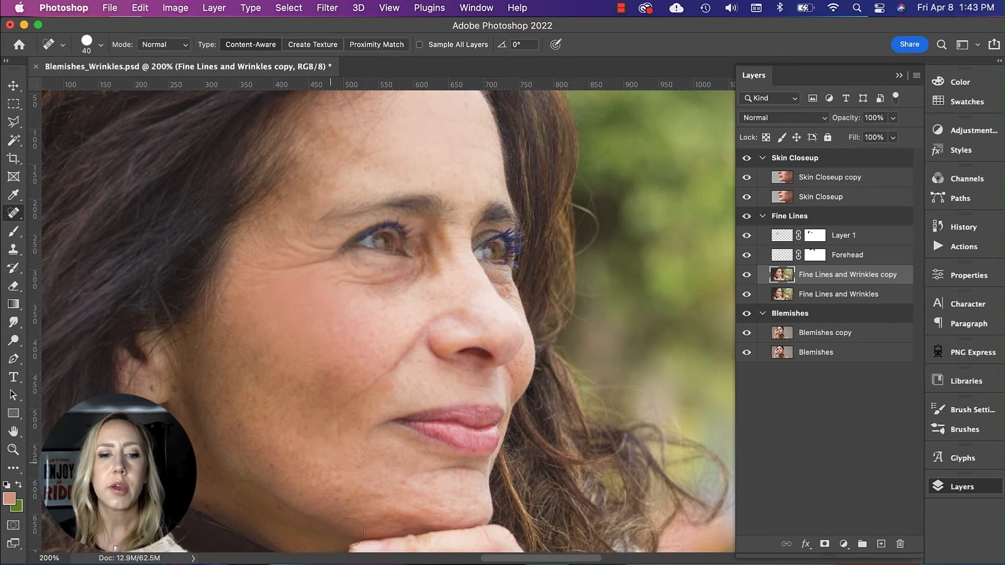
pyautogui.click(406, 485)
pyautogui.click(432, 501)
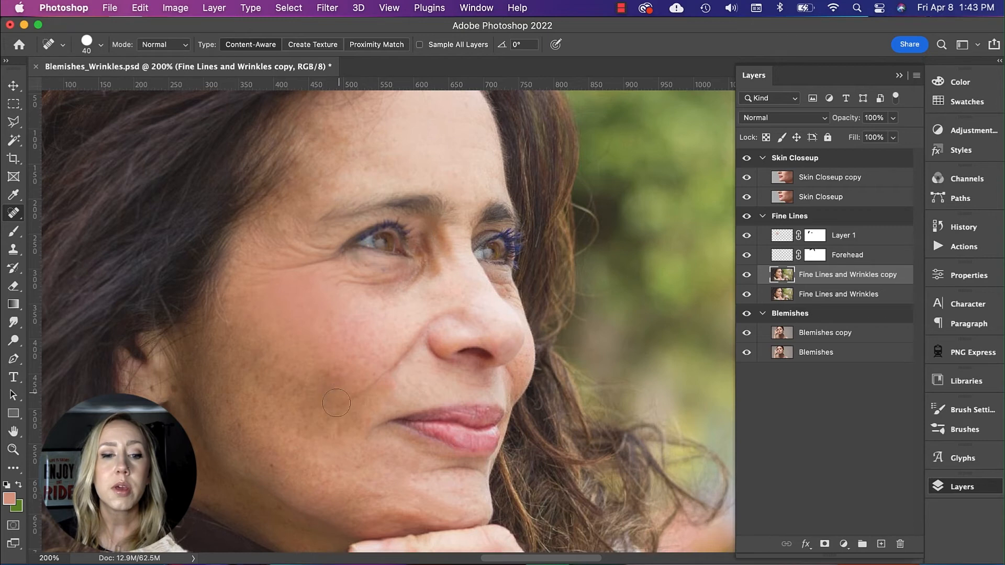
pyautogui.click(270, 469)
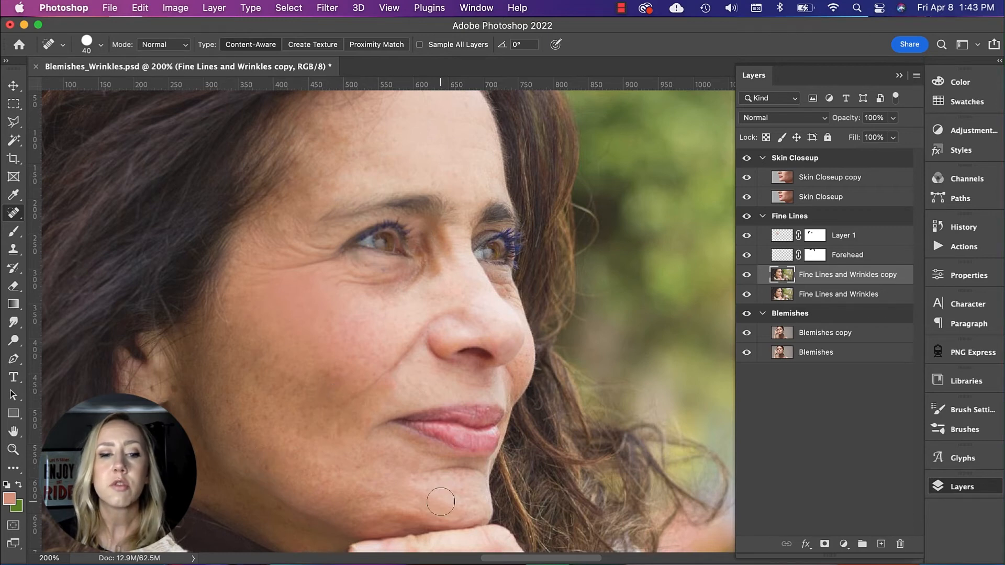
# Step: Group Layer 1, Forehead and Fine Lines and Wrinkles copy, and toggle the group's visibility to compare before and after
pyautogui.keyDown('shift'); pyautogui.click(882, 241); pyautogui.keyUp('shift')
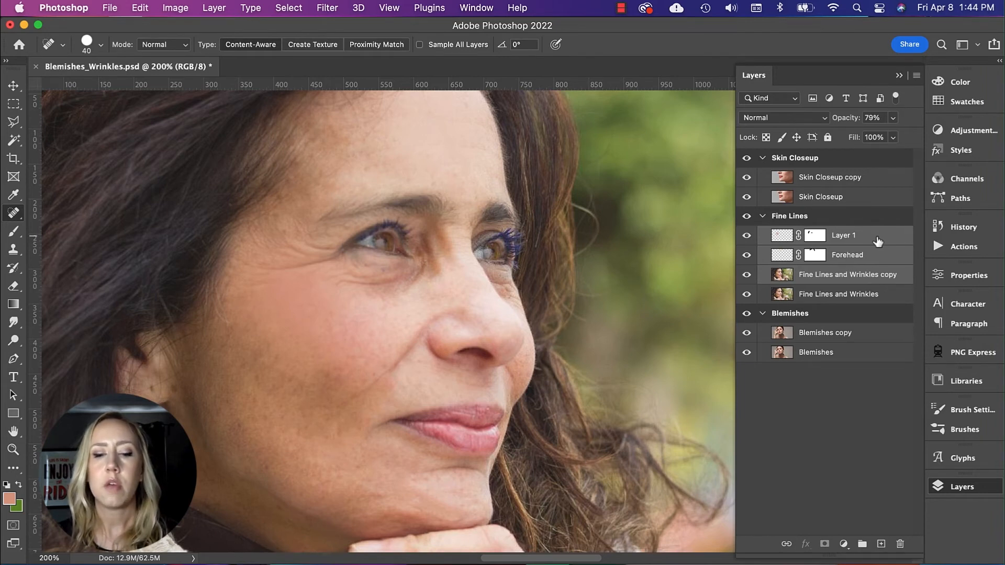
pyautogui.press('super+g')
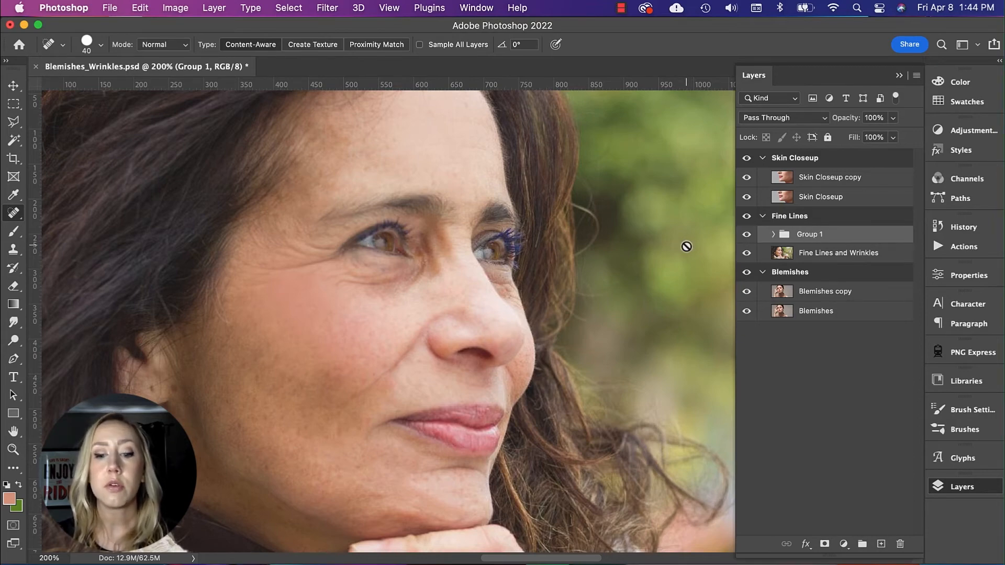
pyautogui.press('super+minus')
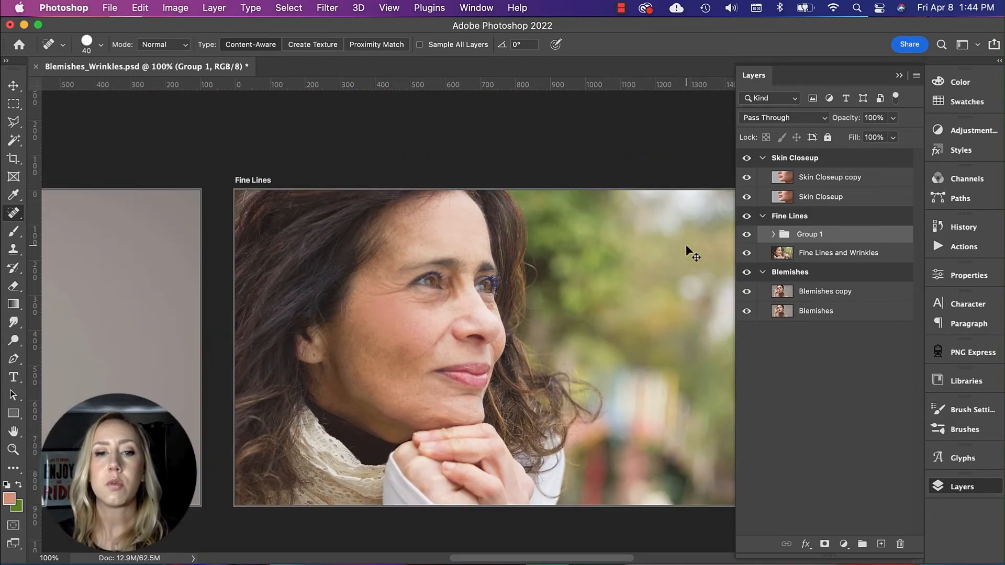
pyautogui.click(747, 236)
pyautogui.click(747, 235)
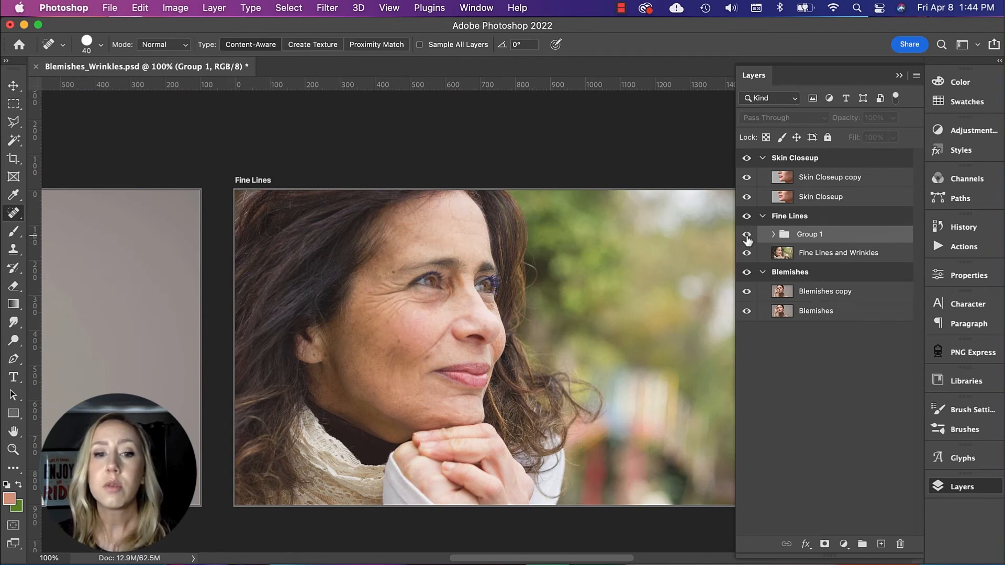
# Step: Hide and show Group 1 again to compare the retouched Fine Lines portrait with the original
pyautogui.click(747, 235)
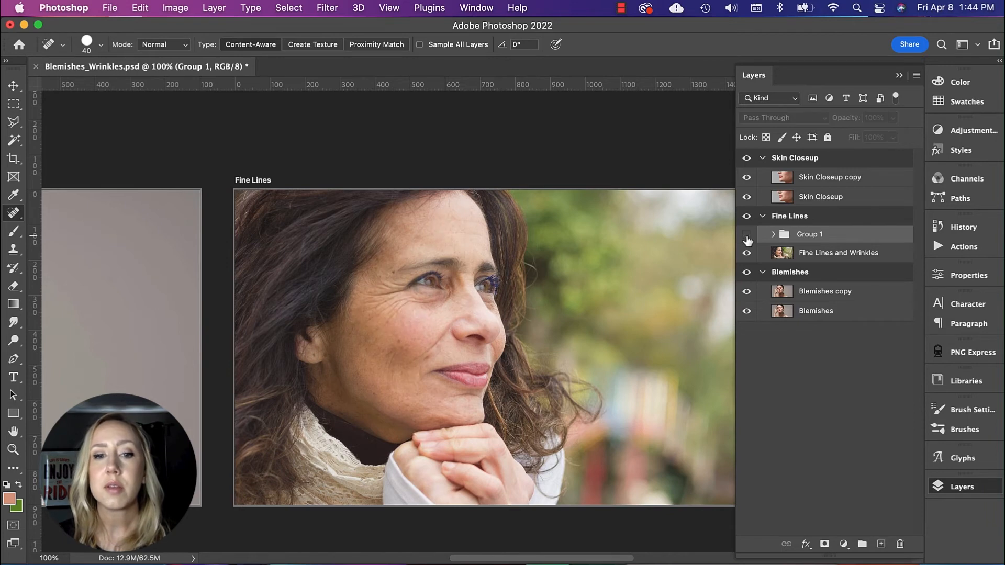
pyautogui.click(747, 235)
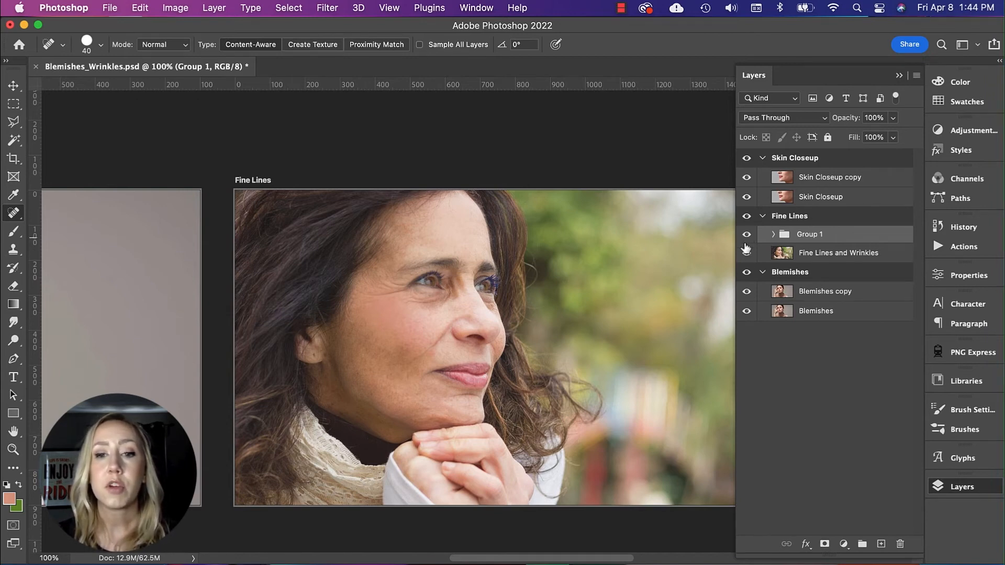
# Step: On the Skin Closeup copy layer, patch the blemish beside the lower lip with clean chin skin using the Patch Tool, and deselect
pyautogui.hscroll(10, 611, 371)
pyautogui.hscroll(10, 611, 370)
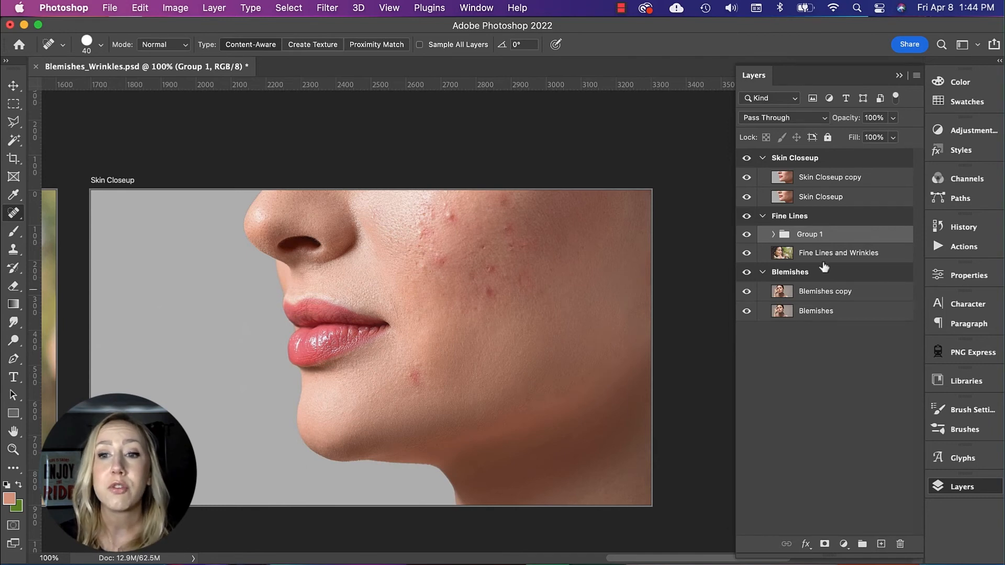
pyautogui.click(822, 185)
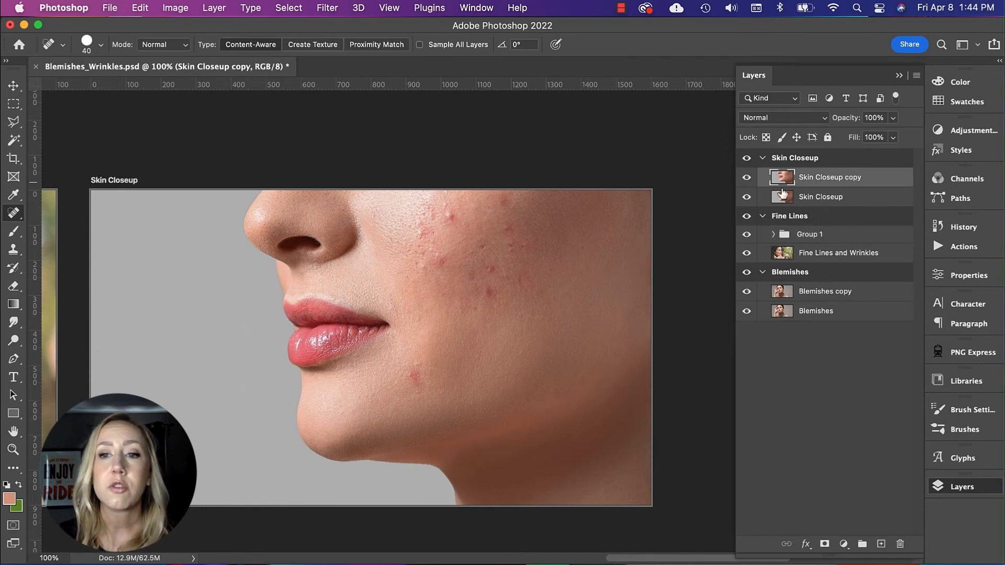
pyautogui.rightClick(17, 219)
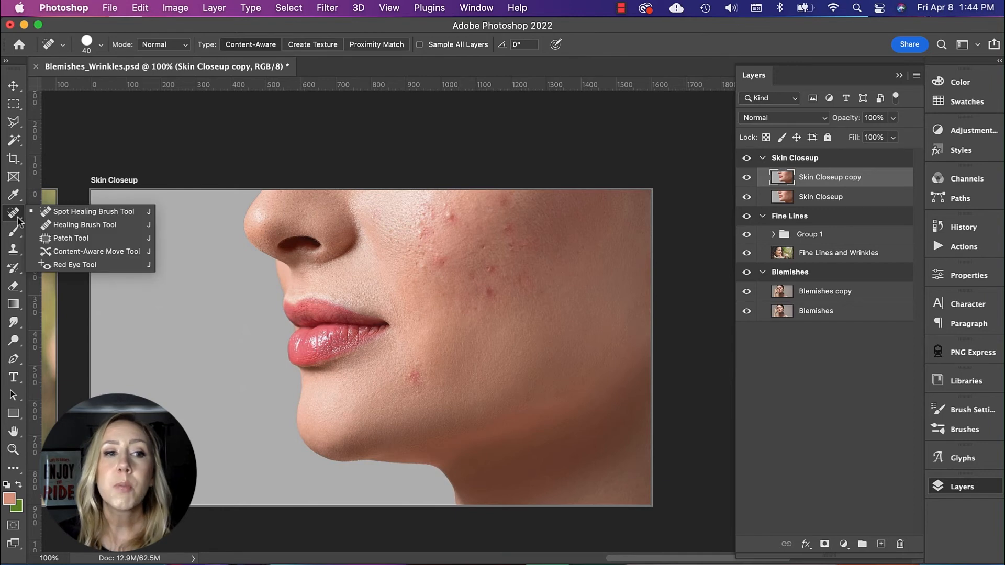
pyautogui.click(64, 238)
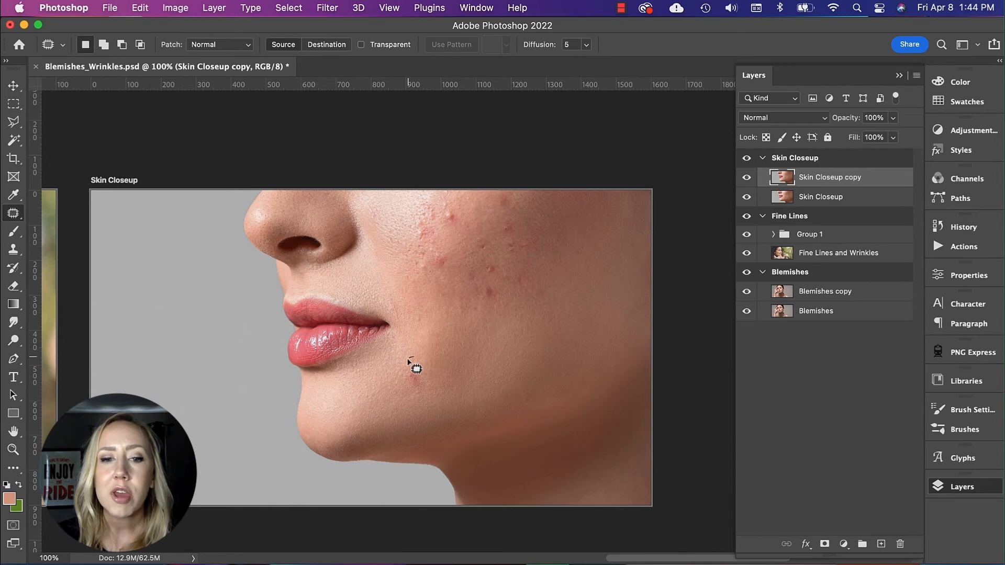
pyautogui.moveTo(398, 376)
pyautogui.mouseDown()
pyautogui.moveTo(408, 392)
pyautogui.moveTo(426, 393)
pyautogui.moveTo(432, 373)
pyautogui.moveTo(419, 355)
pyautogui.moveTo(403, 372)
pyautogui.mouseUp()
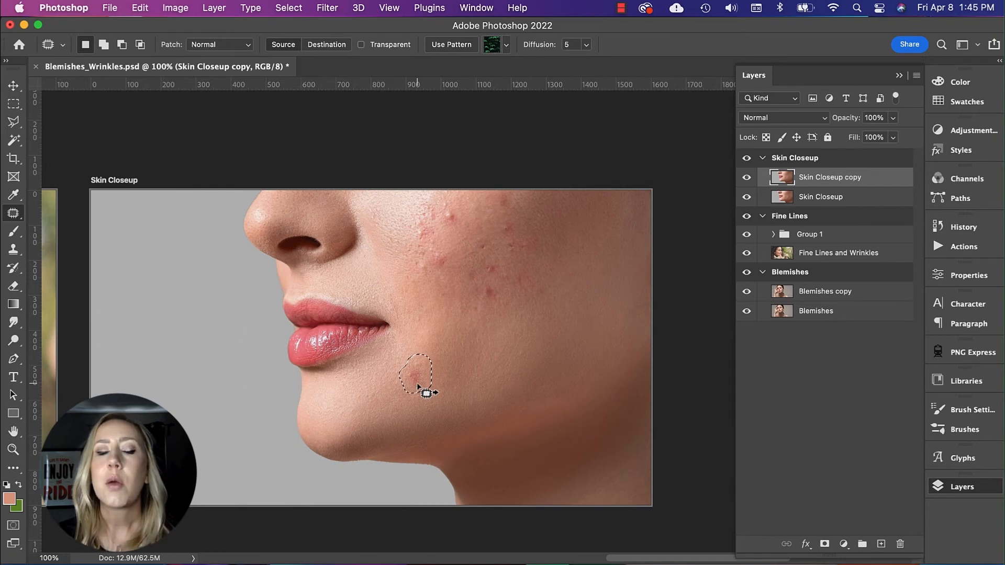
pyautogui.moveTo(416, 377); pyautogui.dragTo(385, 405)
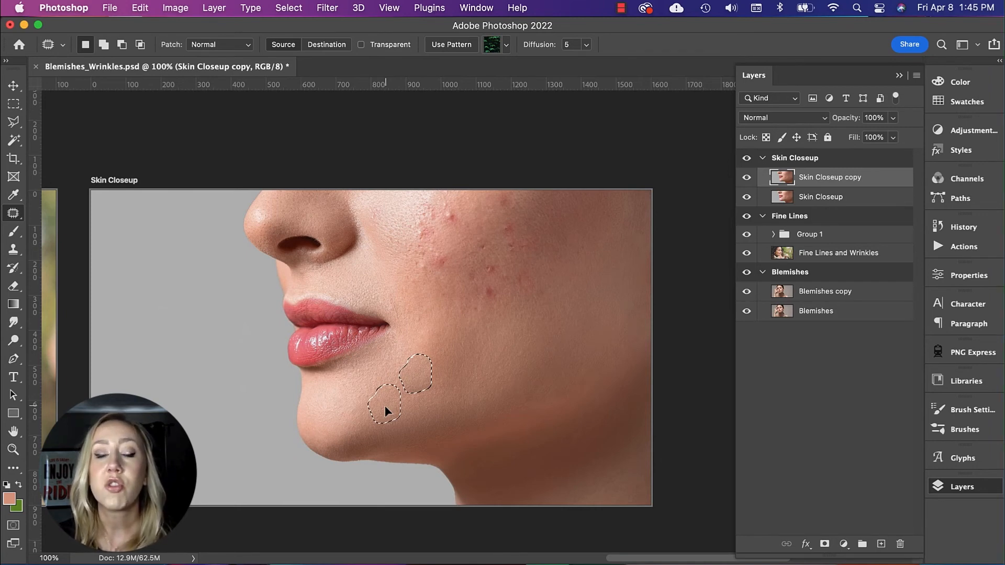
pyautogui.moveTo(385, 405); pyautogui.dragTo(385, 405)
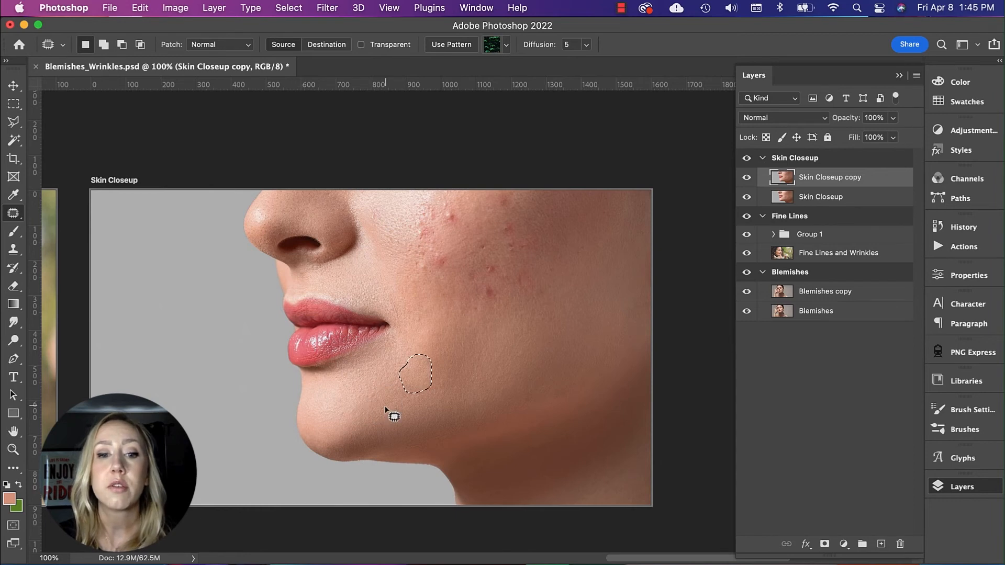
pyautogui.click(432, 388)
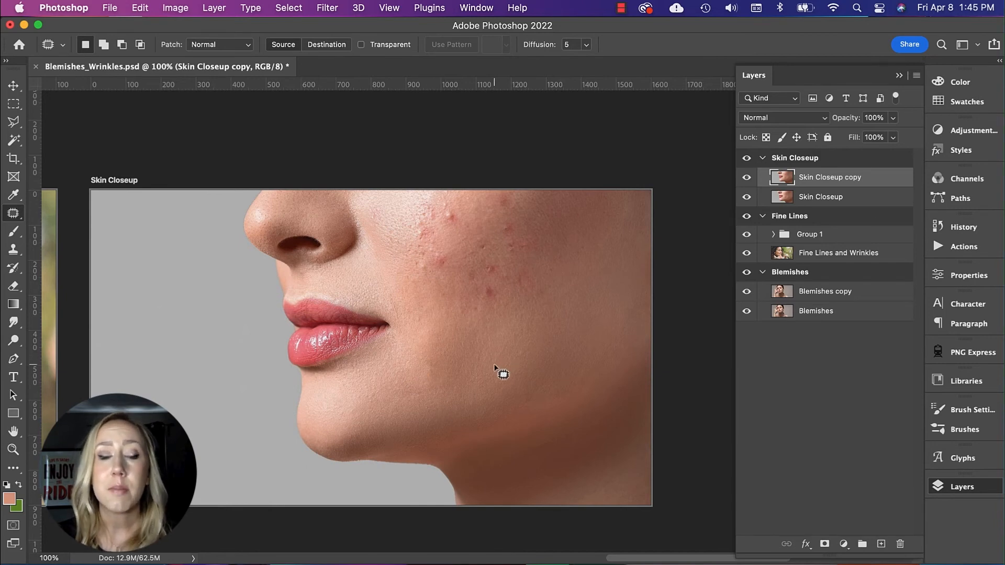
# Step: Outline the blemishes in the middle of the cheek one by one with the Patch Tool and replace each with clear skin nearby
pyautogui.moveTo(480, 281)
pyautogui.mouseDown()
pyautogui.moveTo(476, 300)
pyautogui.moveTo(495, 308)
pyautogui.moveTo(504, 291)
pyautogui.moveTo(491, 296)
pyautogui.mouseUp()
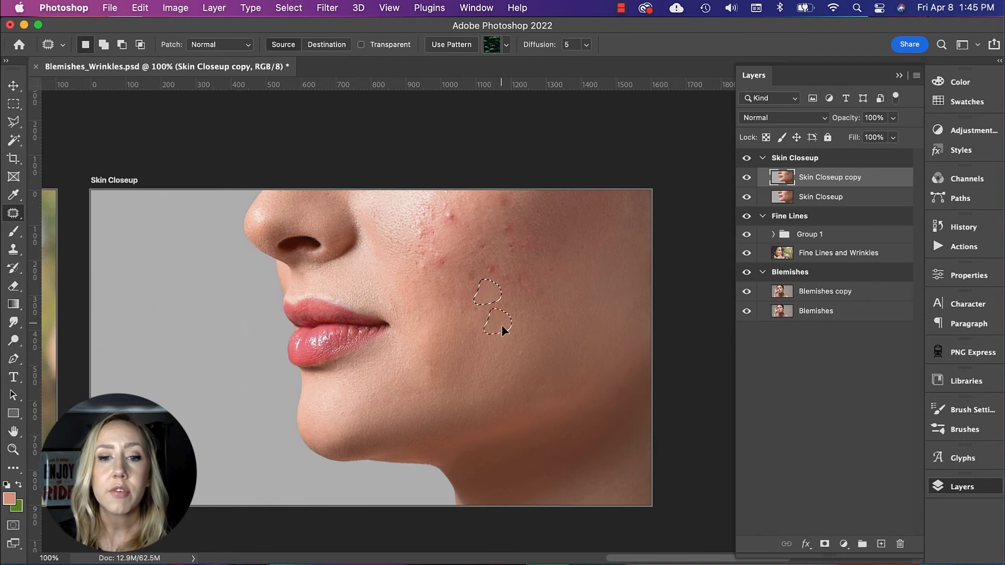
pyautogui.moveTo(507, 336); pyautogui.dragTo(507, 337)
pyautogui.moveTo(500, 265)
pyautogui.mouseDown()
pyautogui.moveTo(483, 270)
pyautogui.moveTo(496, 284)
pyautogui.moveTo(507, 272)
pyautogui.moveTo(493, 269)
pyautogui.mouseUp()
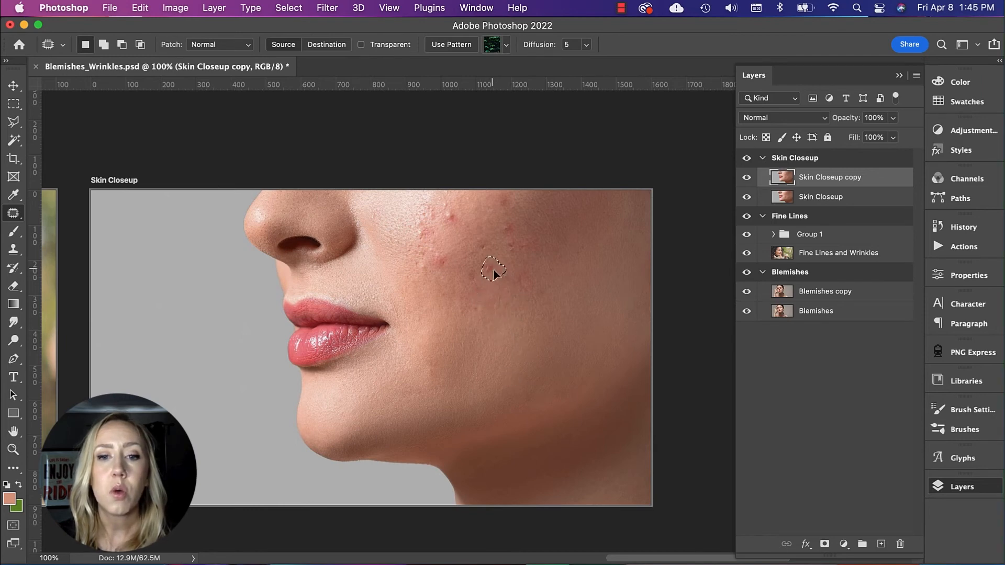
pyautogui.moveTo(570, 292); pyautogui.dragTo(553, 280)
pyautogui.moveTo(515, 220)
pyautogui.mouseDown()
pyautogui.moveTo(501, 245)
pyautogui.moveTo(522, 262)
pyautogui.moveTo(532, 236)
pyautogui.moveTo(520, 247)
pyautogui.moveTo(554, 216)
pyautogui.mouseUp()
pyautogui.moveTo(543, 273)
pyautogui.mouseDown()
pyautogui.moveTo(509, 279)
pyautogui.moveTo(517, 300)
pyautogui.moveTo(542, 279)
pyautogui.moveTo(574, 287)
pyautogui.mouseUp()
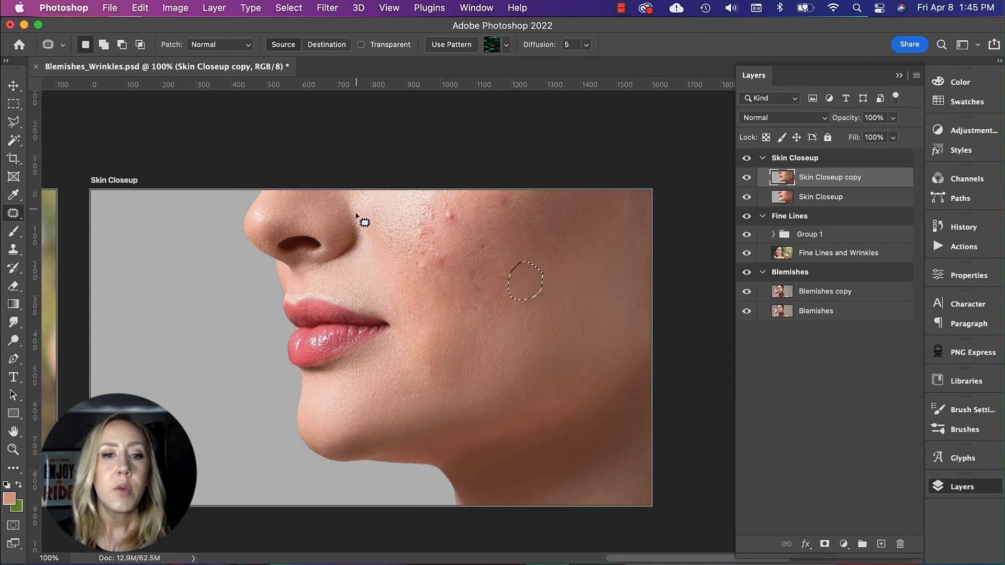
# Step: Clear the selection and heal the red blemishes on the upper cheek with the Spot Healing Brush at size 80
pyautogui.rightClick(13, 213)
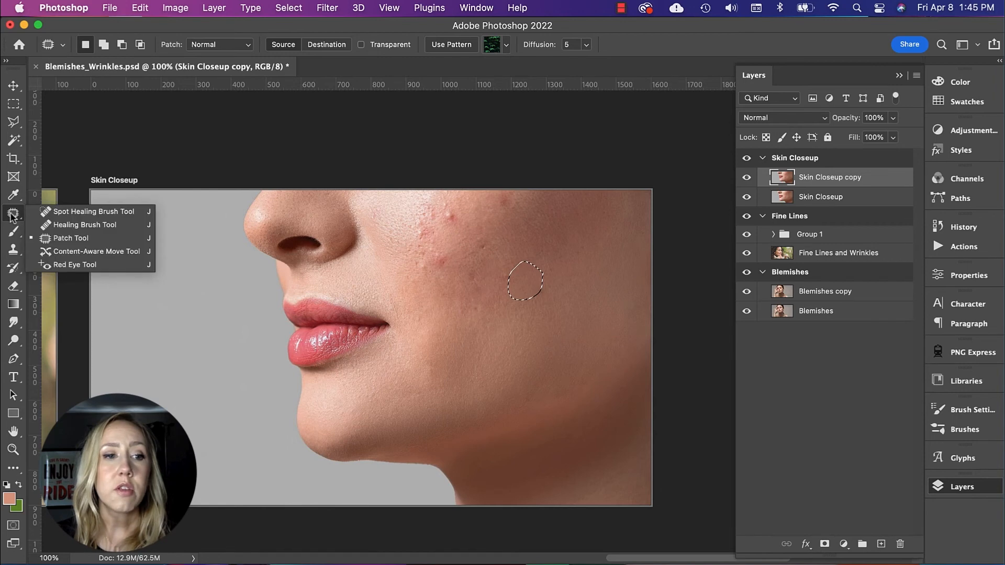
pyautogui.click(49, 213)
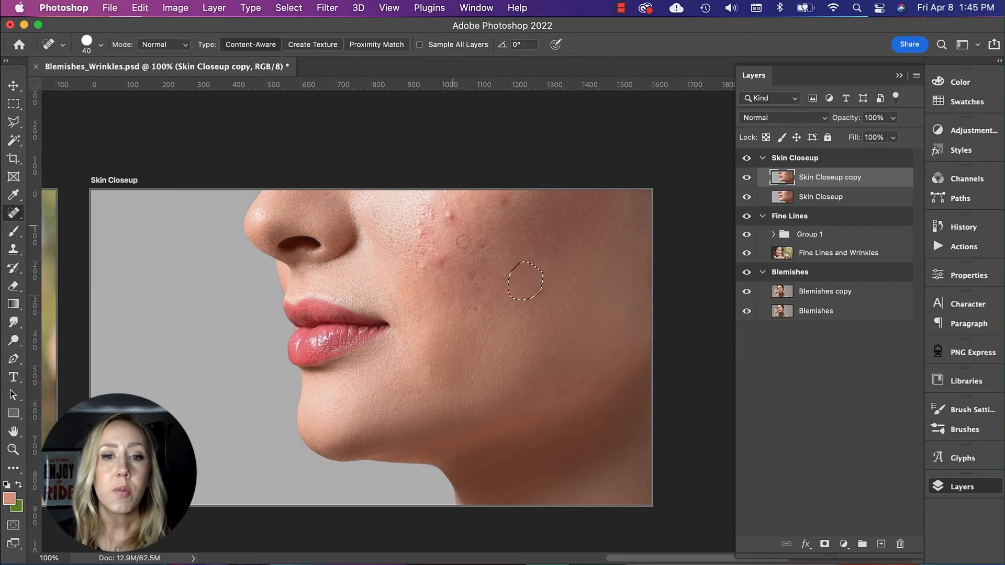
pyautogui.press('super+d')
pyautogui.press(']')
pyautogui.press(']')
pyautogui.press(']')
pyautogui.press(']')
pyautogui.click(449, 214)
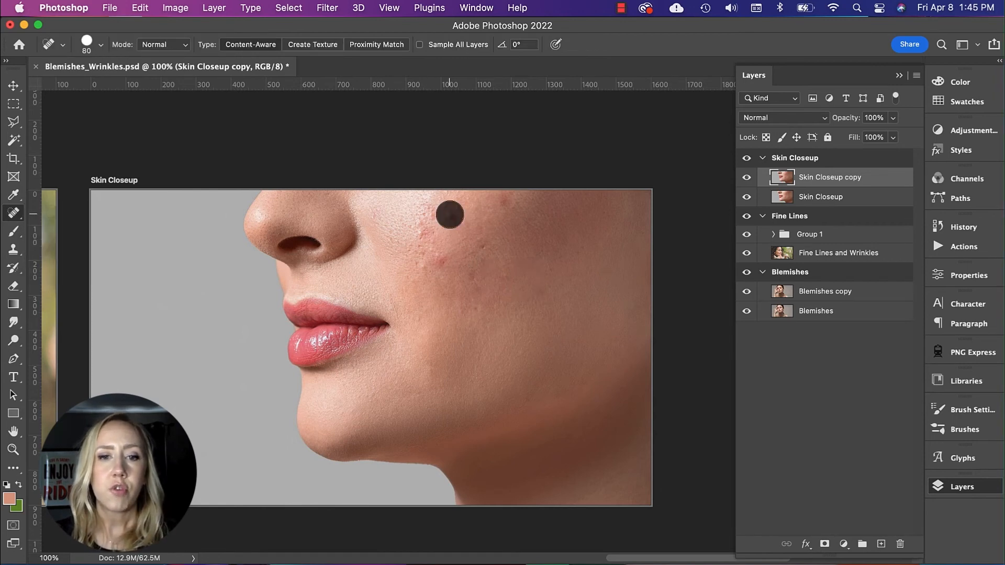
pyautogui.moveTo(415, 218); pyautogui.dragTo(424, 266)
pyautogui.click(443, 261)
pyautogui.click(416, 267)
pyautogui.click(506, 202)
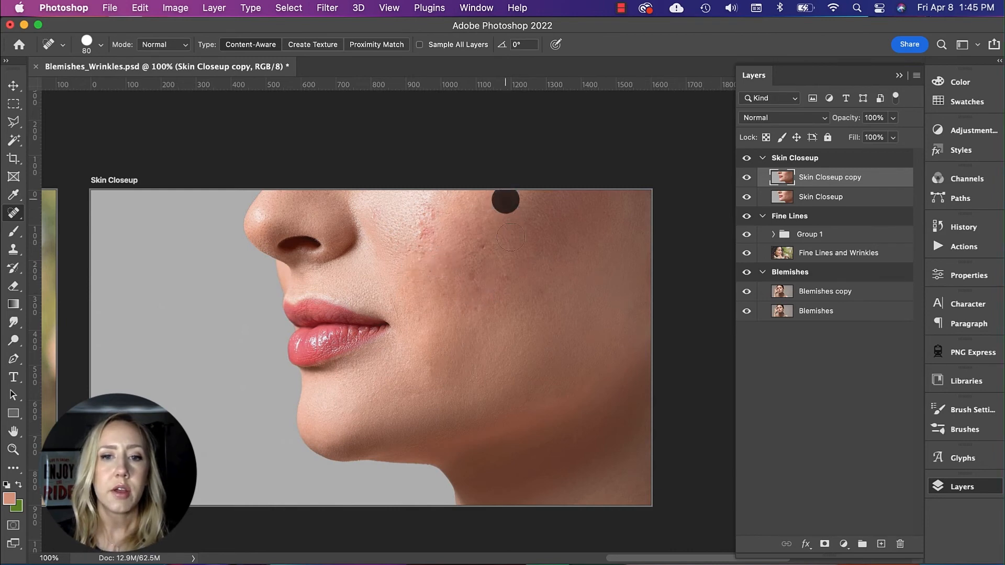
# Step: Heal the remaining spots across the mid and lower cheek and the red marks on the cheek near the nose
pyautogui.click(478, 277)
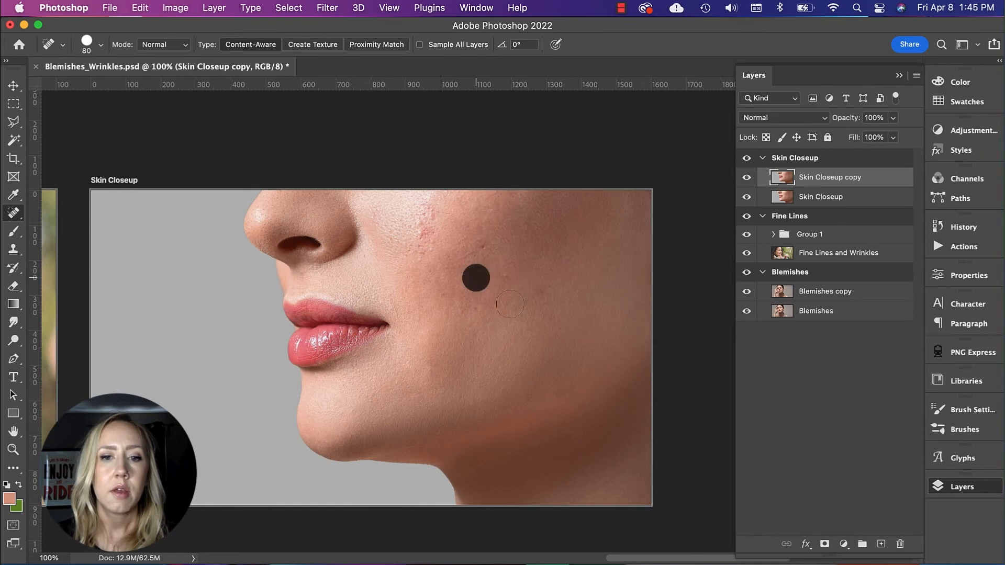
pyautogui.click(483, 250)
pyautogui.click(509, 281)
pyautogui.click(533, 366)
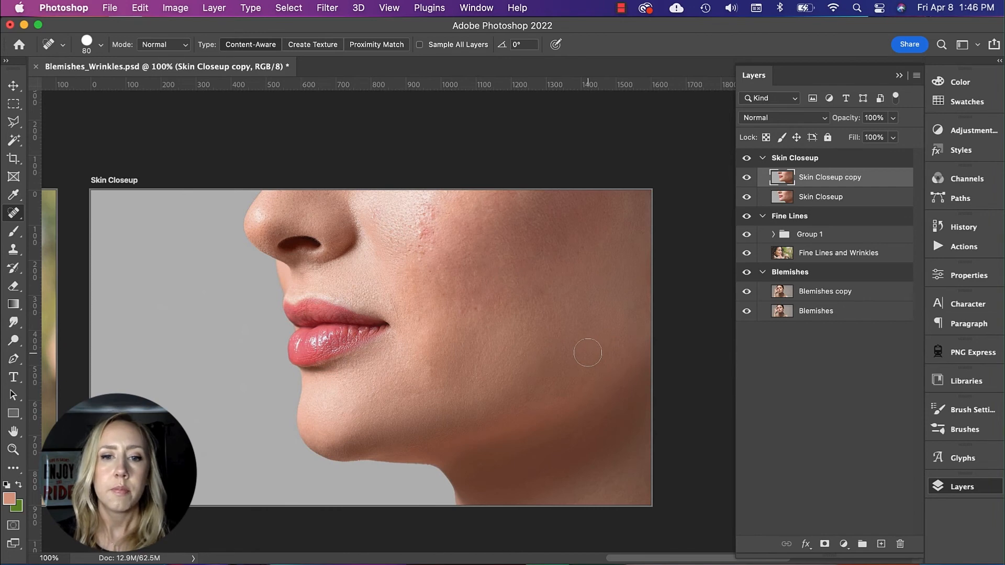
pyautogui.click(479, 308)
pyautogui.click(449, 294)
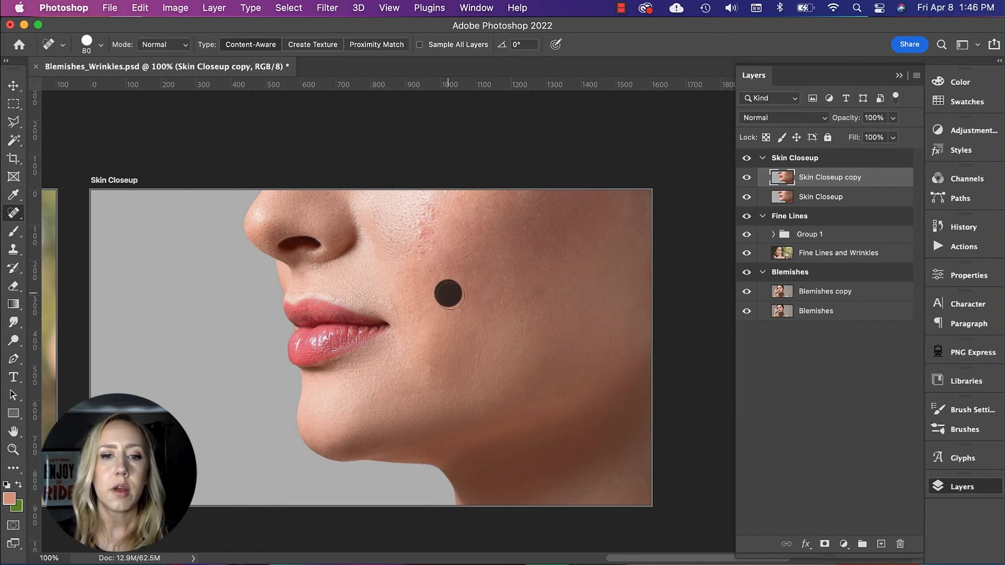
pyautogui.moveTo(421, 237); pyautogui.dragTo(435, 195)
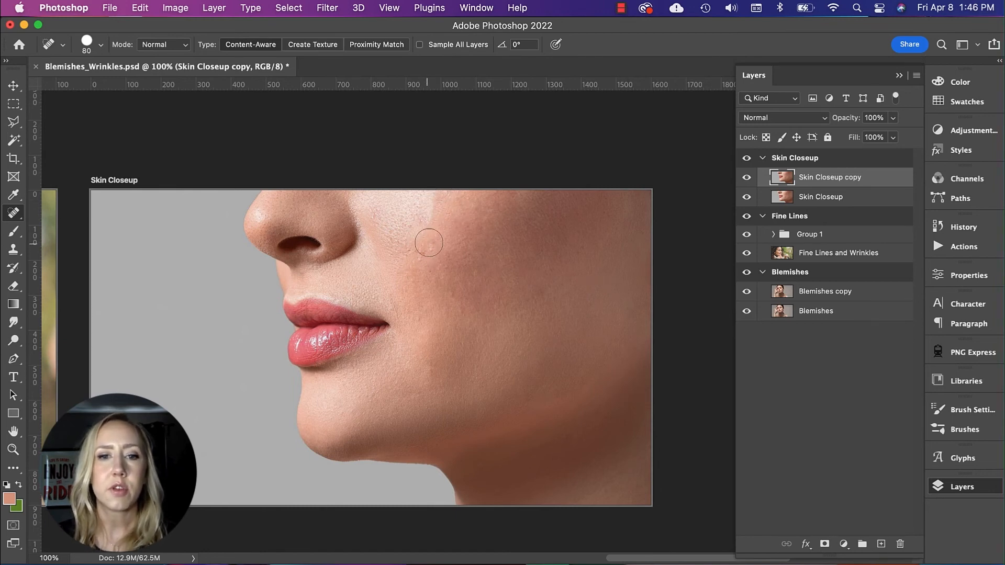
pyautogui.click(431, 222)
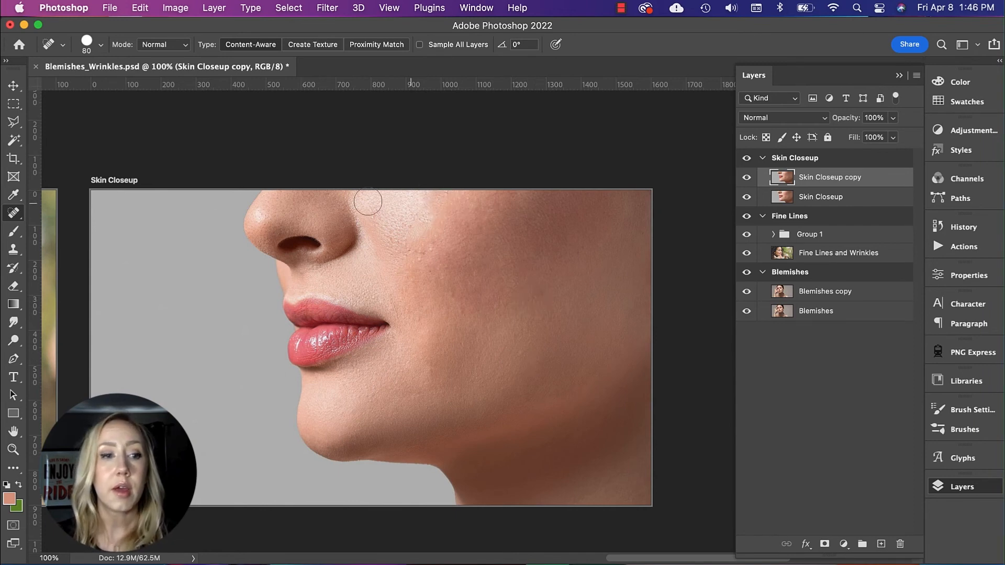
# Step: Outline the uneven upper-cheek area with the Patch Tool, undo a first patch from the lower cheek, patch from the skin beside it and deselect
pyautogui.rightClick(11, 213)
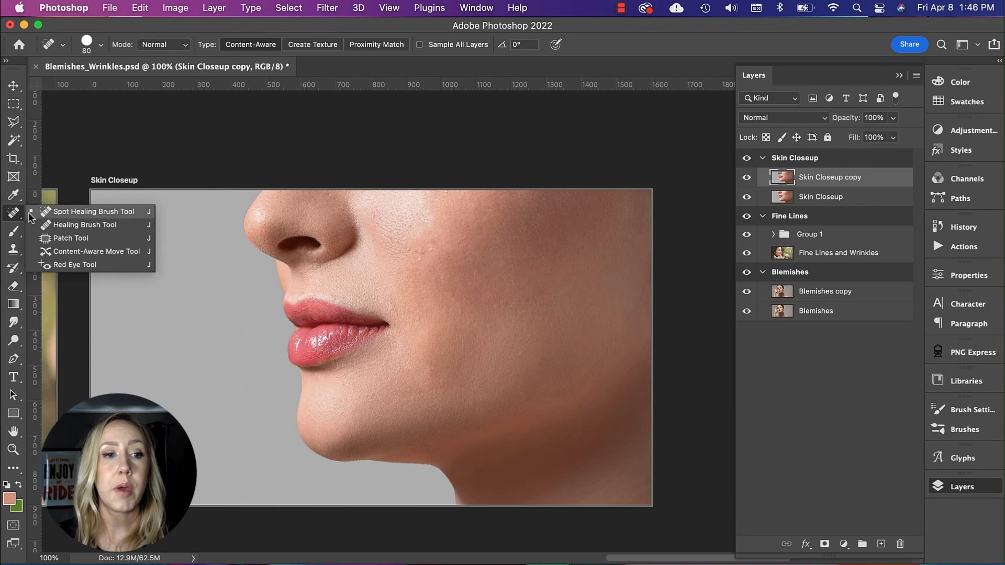
pyautogui.click(62, 239)
pyautogui.moveTo(457, 196)
pyautogui.mouseDown()
pyautogui.moveTo(413, 205)
pyautogui.moveTo(396, 233)
pyautogui.moveTo(412, 245)
pyautogui.moveTo(460, 220)
pyautogui.moveTo(454, 200)
pyautogui.moveTo(526, 257)
pyautogui.moveTo(598, 307)
pyautogui.mouseUp()
pyautogui.press('super+d')
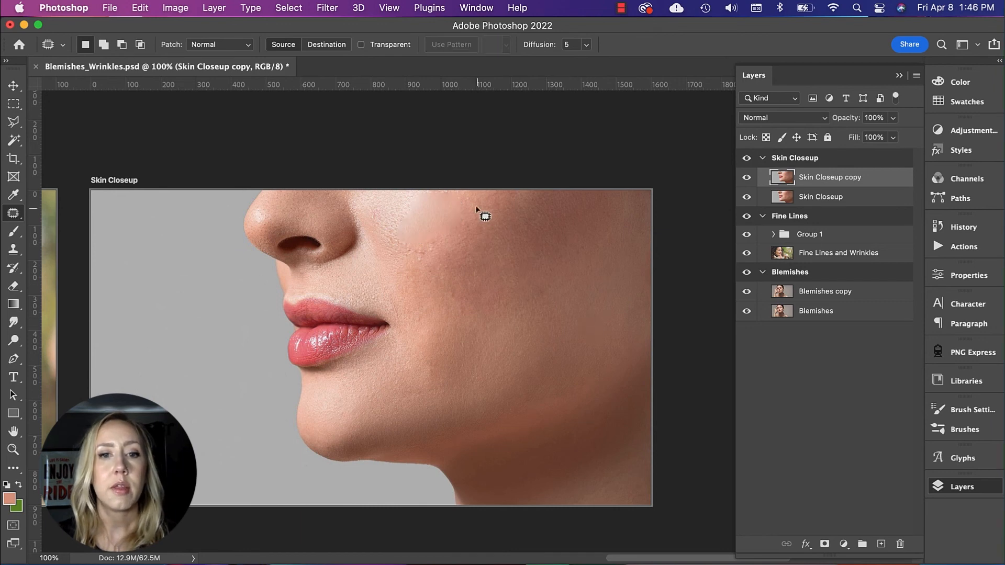
pyautogui.press('super+z')
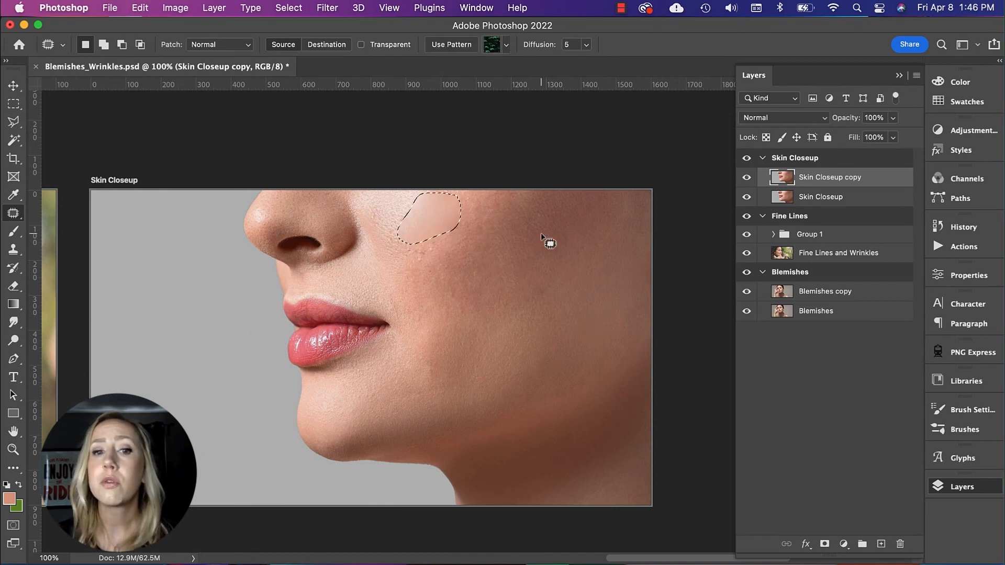
pyautogui.press('super+z')
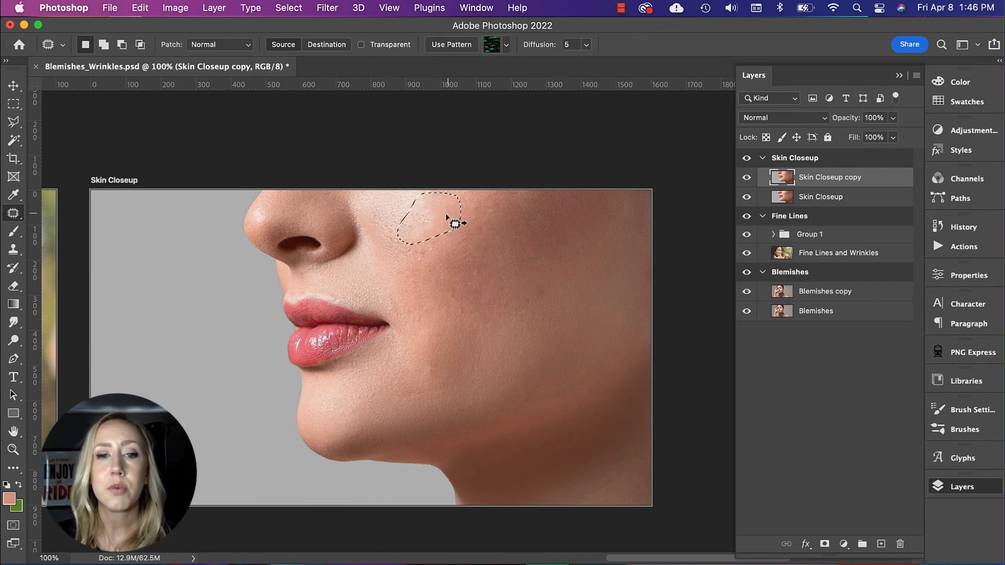
pyautogui.moveTo(432, 212); pyautogui.dragTo(497, 219)
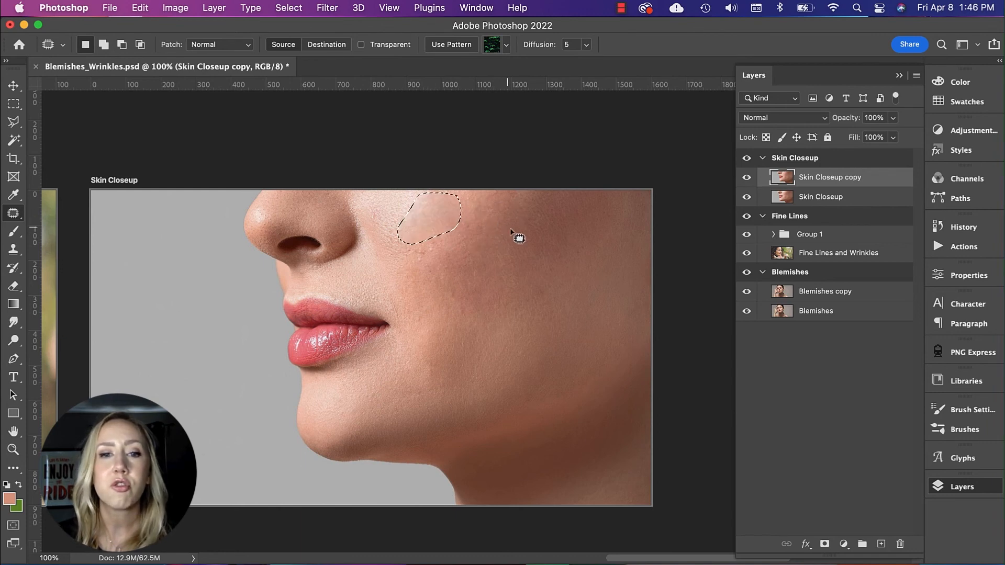
pyautogui.press('super+d')
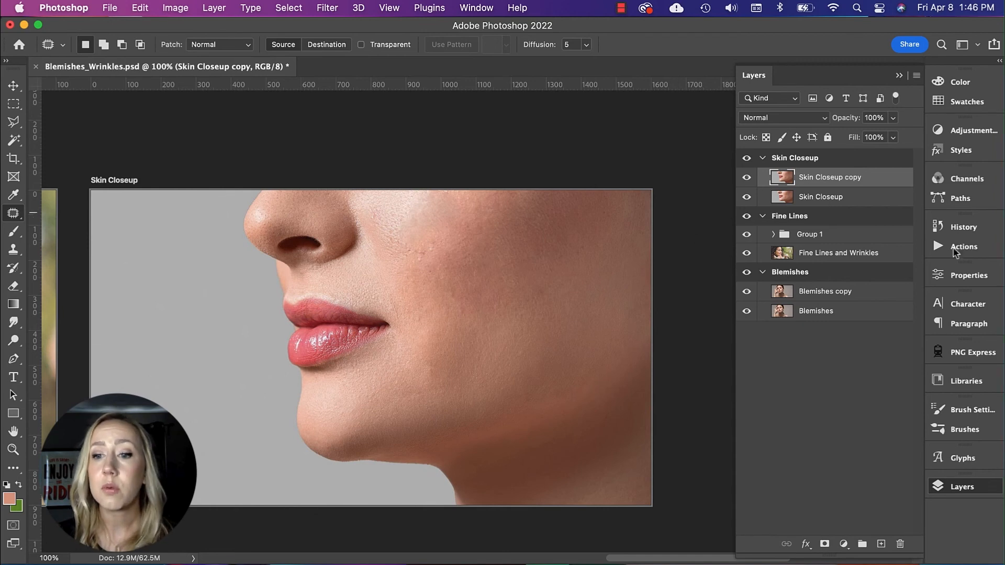
# Step: On a new layer above Skin Closeup copy, sample the cheek's skin tone and draw two radial gradients of it across the cheek
pyautogui.click(882, 544)
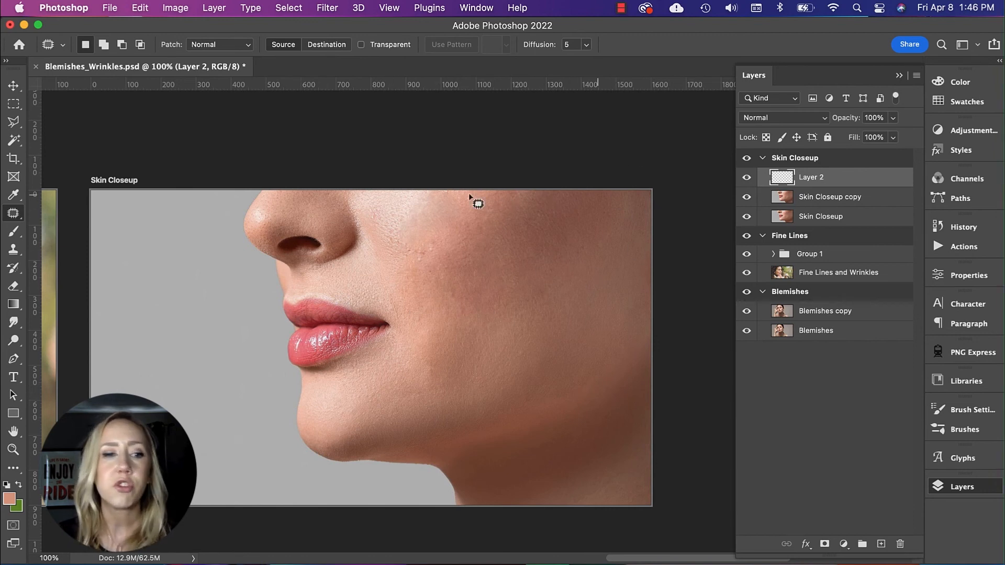
pyautogui.press('i')
pyautogui.click(503, 226)
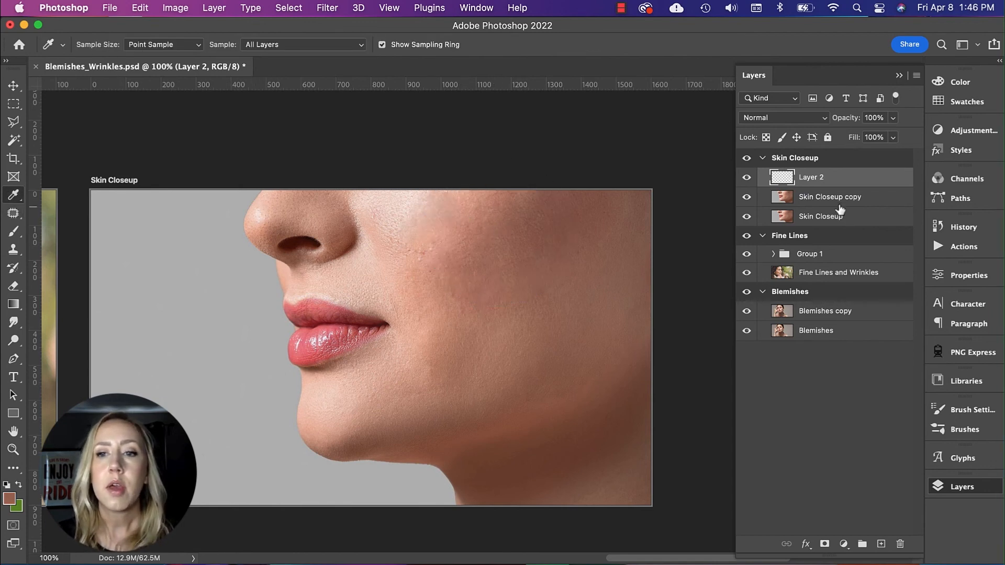
pyautogui.press('g')
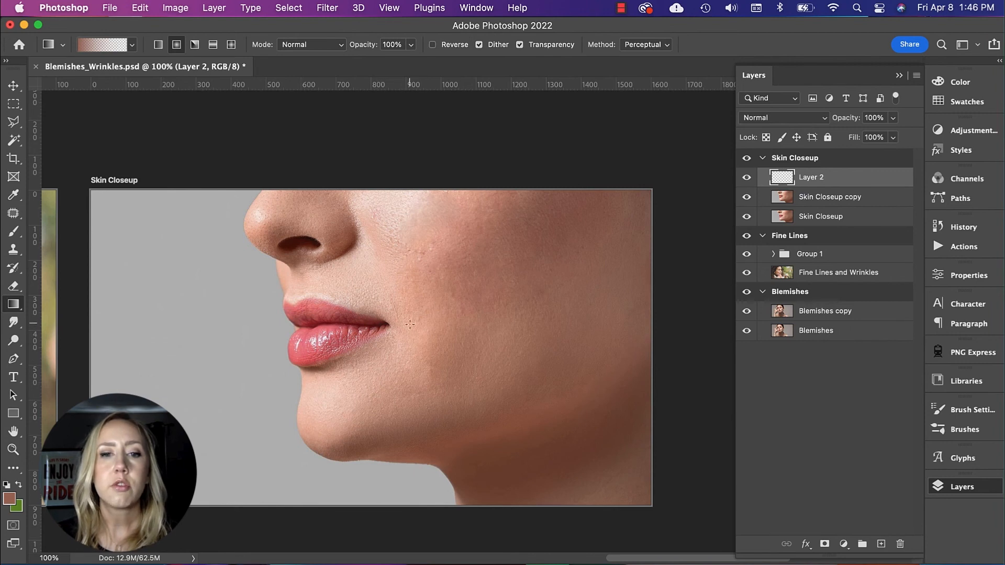
pyautogui.moveTo(429, 256); pyautogui.dragTo(590, 177)
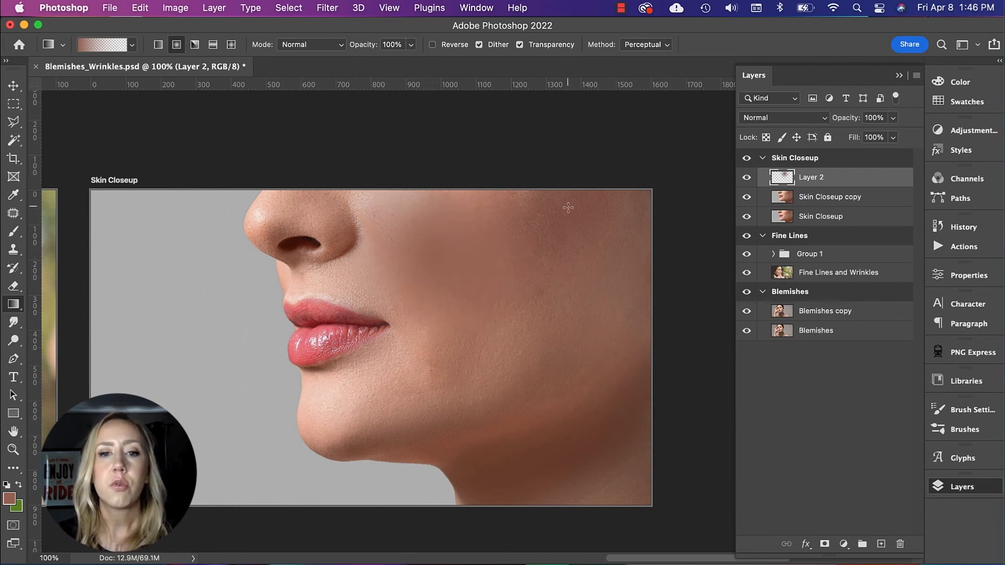
pyautogui.moveTo(495, 219); pyautogui.dragTo(606, 158)
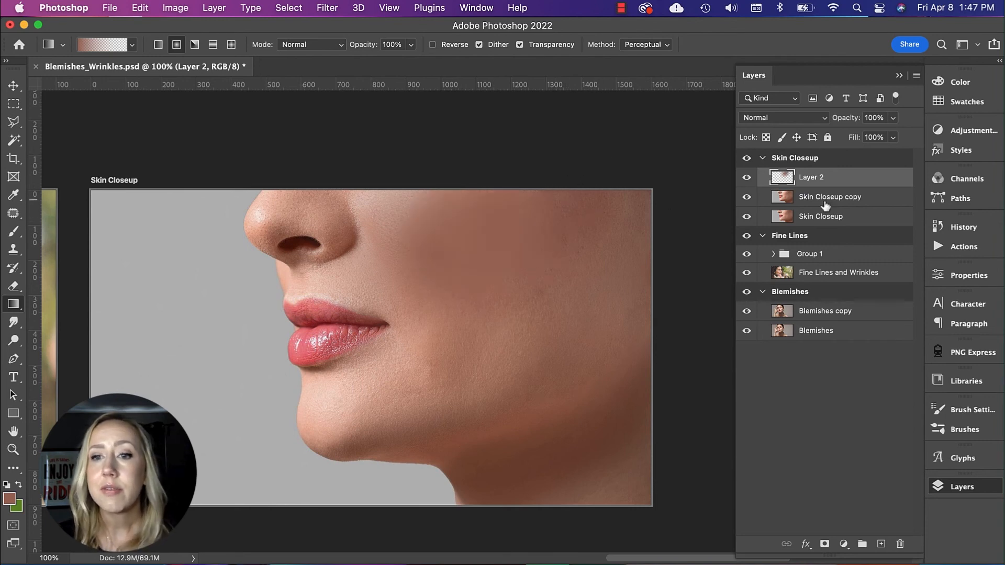
# Step: Add a layer mask to Layer 2 and paint it black with a size 150 brush from above the lip corner up beside the nose
pyautogui.click(825, 544)
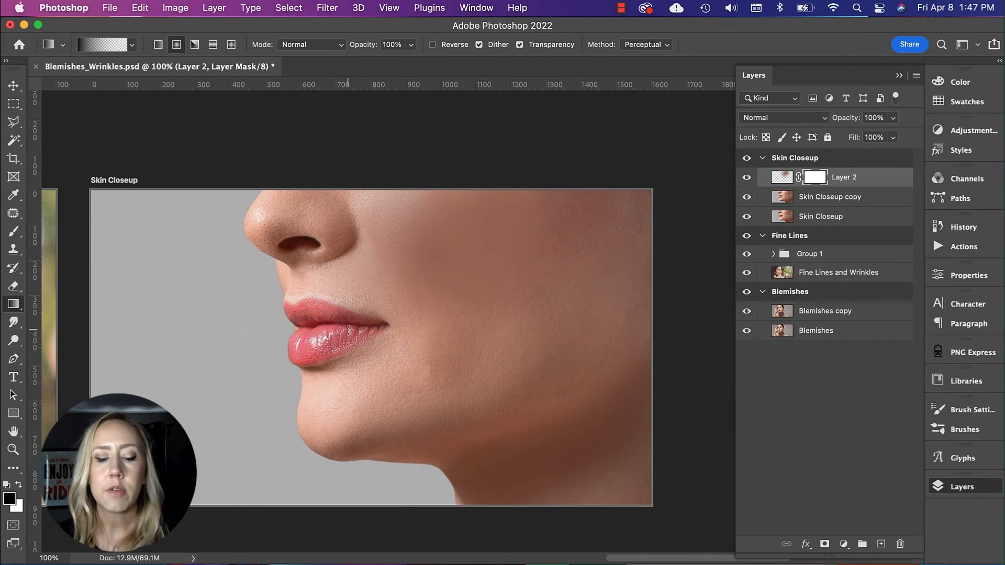
pyautogui.press('b')
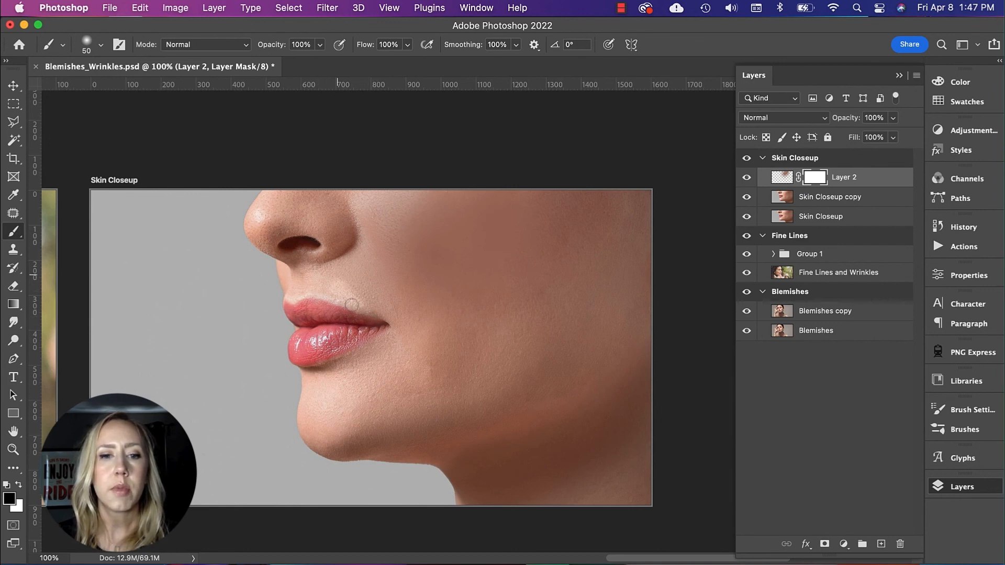
pyautogui.click(360, 309)
pyautogui.press(']')
pyautogui.press(']')
pyautogui.press(']')
pyautogui.press(']')
pyautogui.press(']')
pyautogui.press(']')
pyautogui.press(']')
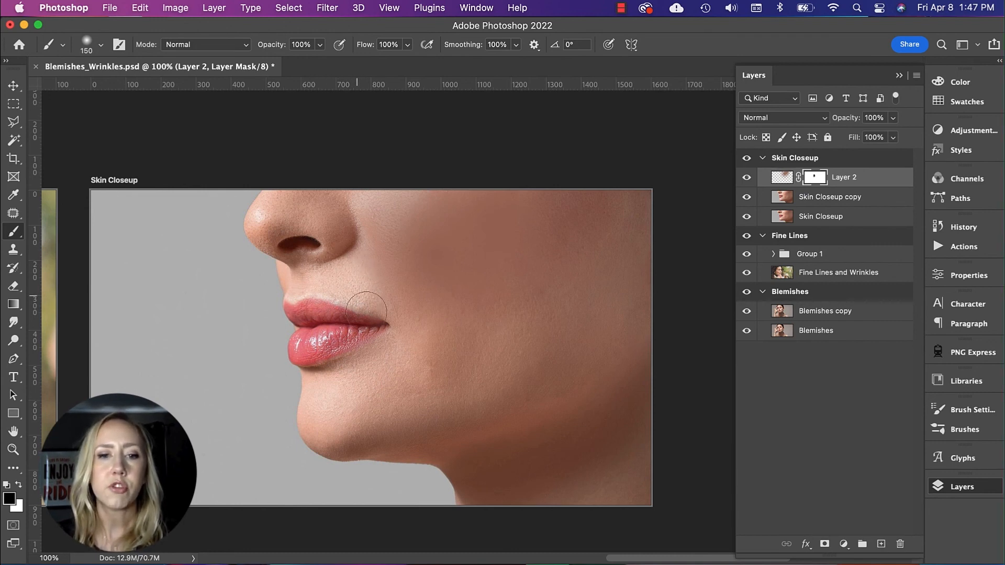
pyautogui.moveTo(373, 293); pyautogui.dragTo(386, 170)
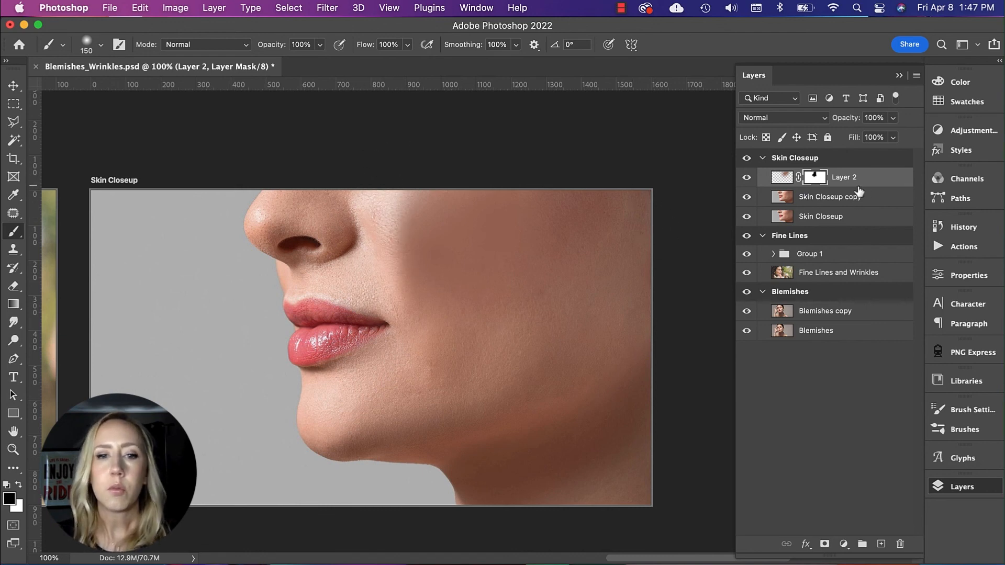
# Step: Target Layer 2's image instead of its mask and reduce the layer's opacity to 51%
pyautogui.click(783, 179)
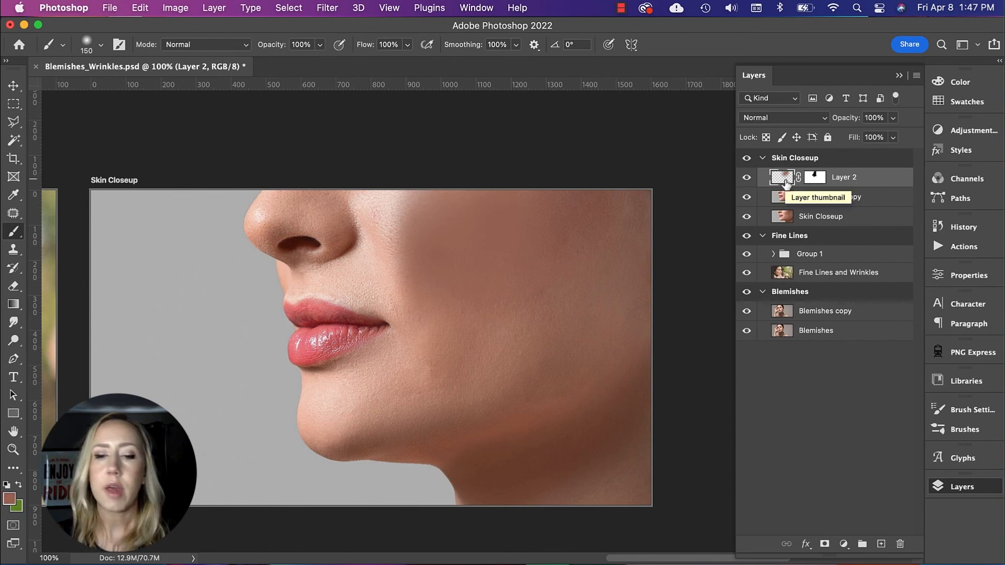
pyautogui.press('v')
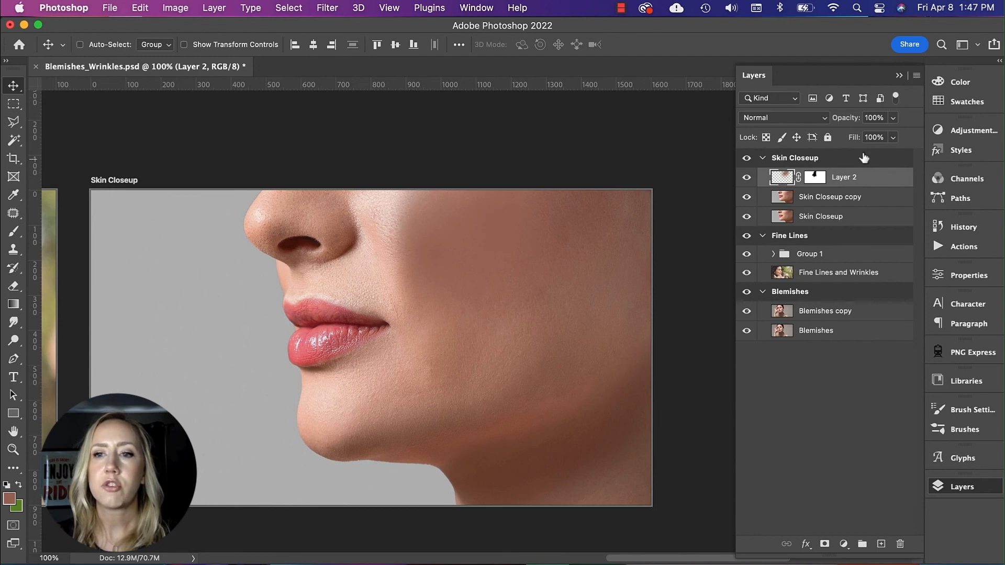
pyautogui.click(893, 117)
pyautogui.moveTo(896, 135); pyautogui.dragTo(863, 143)
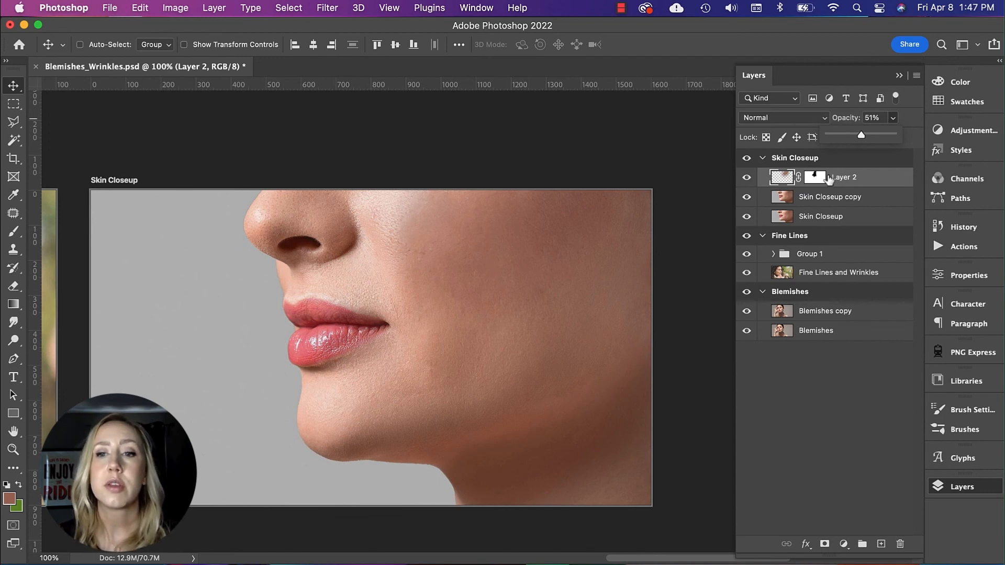
# Step: Group Layer 2 with Skin Closeup copy and toggle the group's visibility to compare the retouched skin with the original
pyautogui.keyDown('shift'); pyautogui.click(856, 198); pyautogui.keyUp('shift')
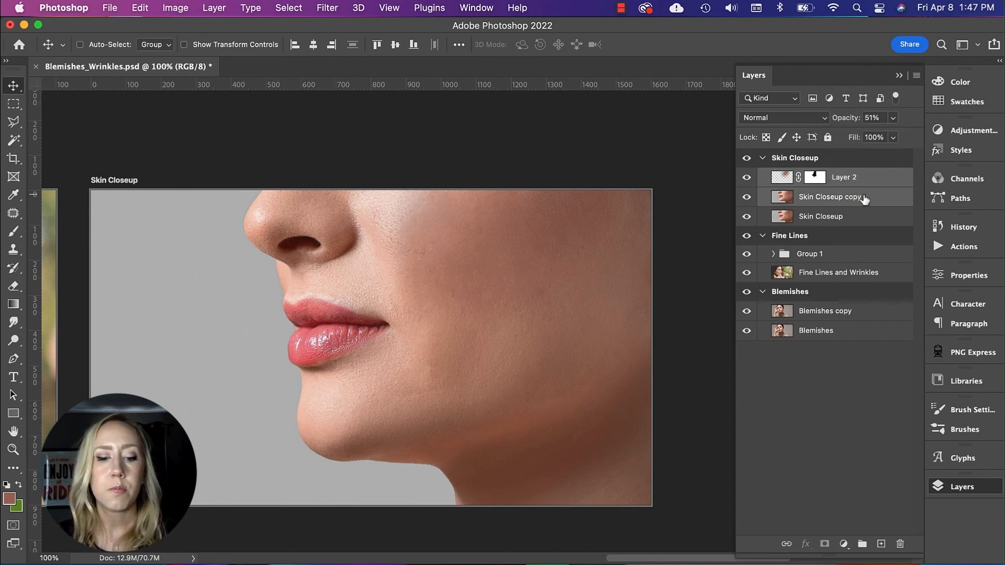
pyautogui.press('super+g')
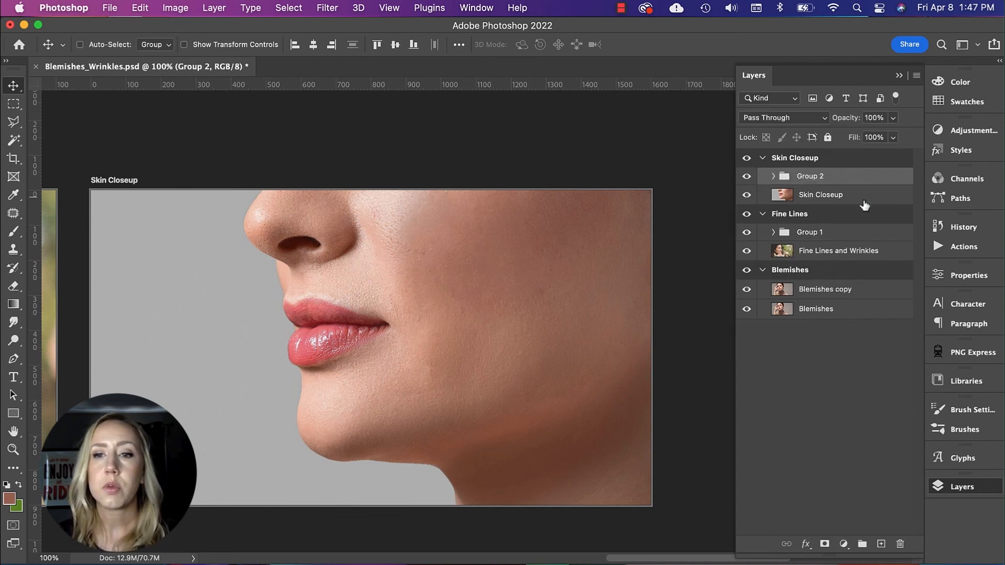
pyautogui.click(747, 178)
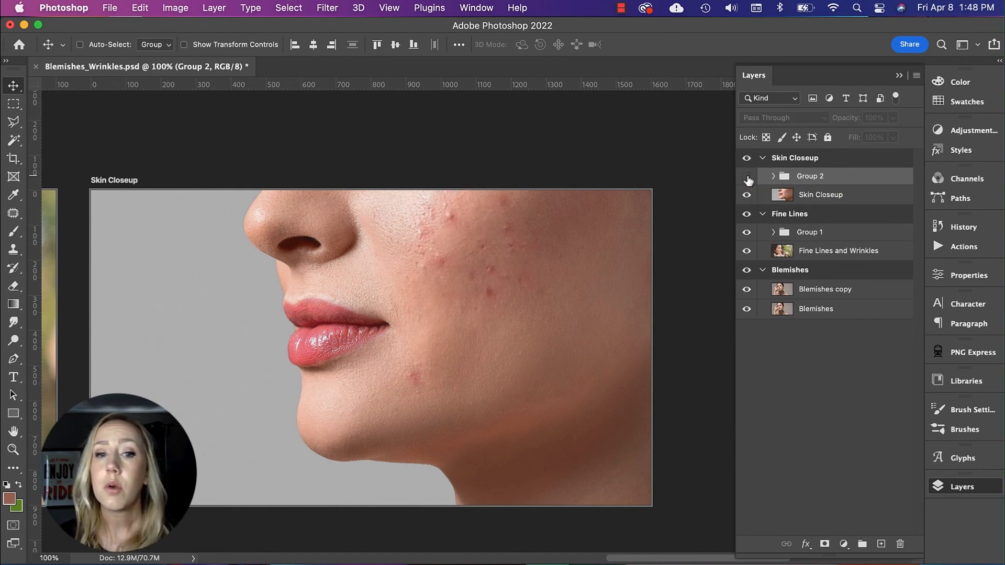
pyautogui.click(747, 178)
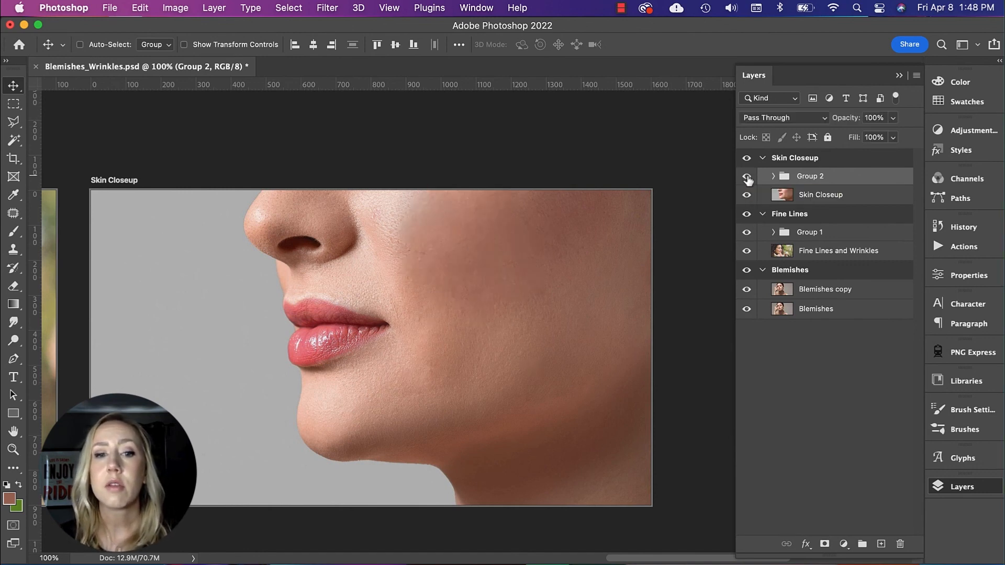
pyautogui.click(747, 178)
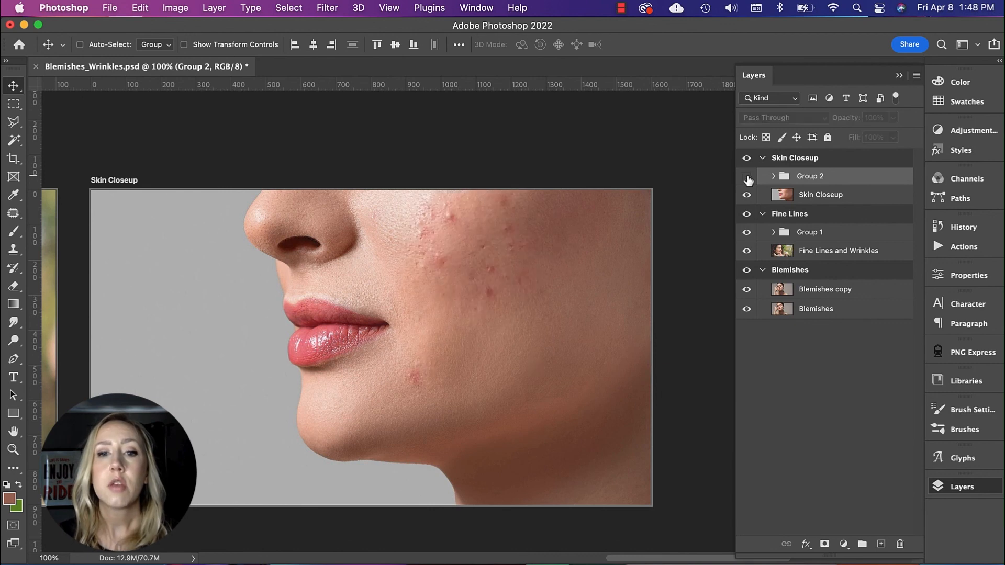